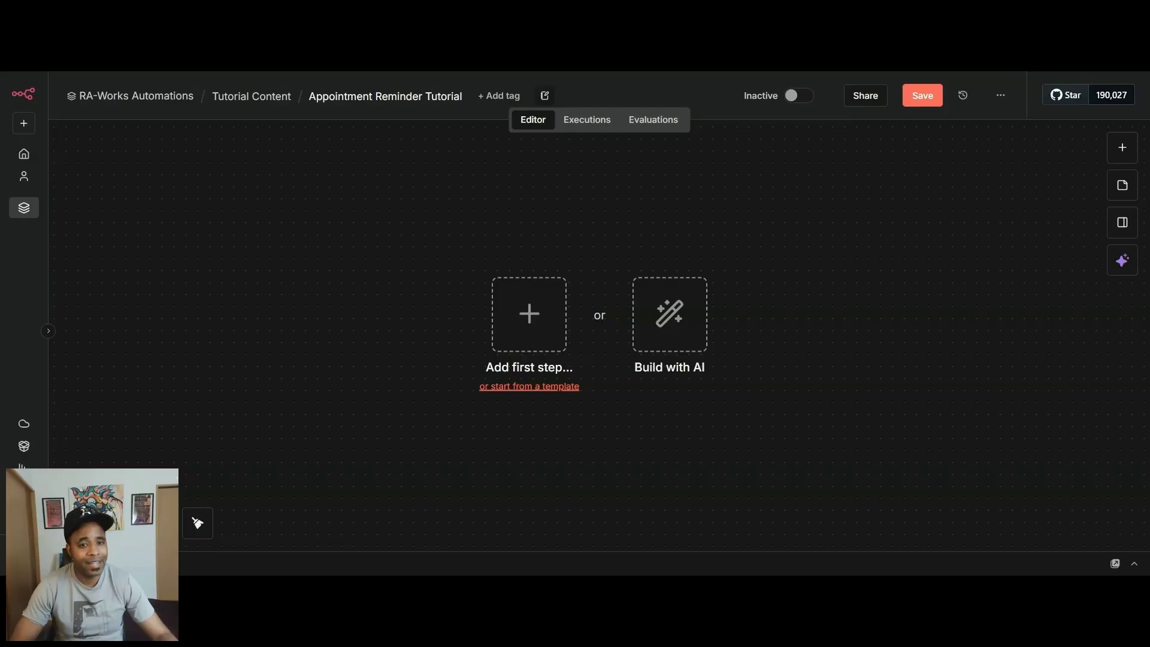
Add a Google Calendar trigger for On event created and set it to watch the admin account's calendar.
{"action": "left_click", "coordinate": [529, 314]}
{"action": "type", "text": "google"}
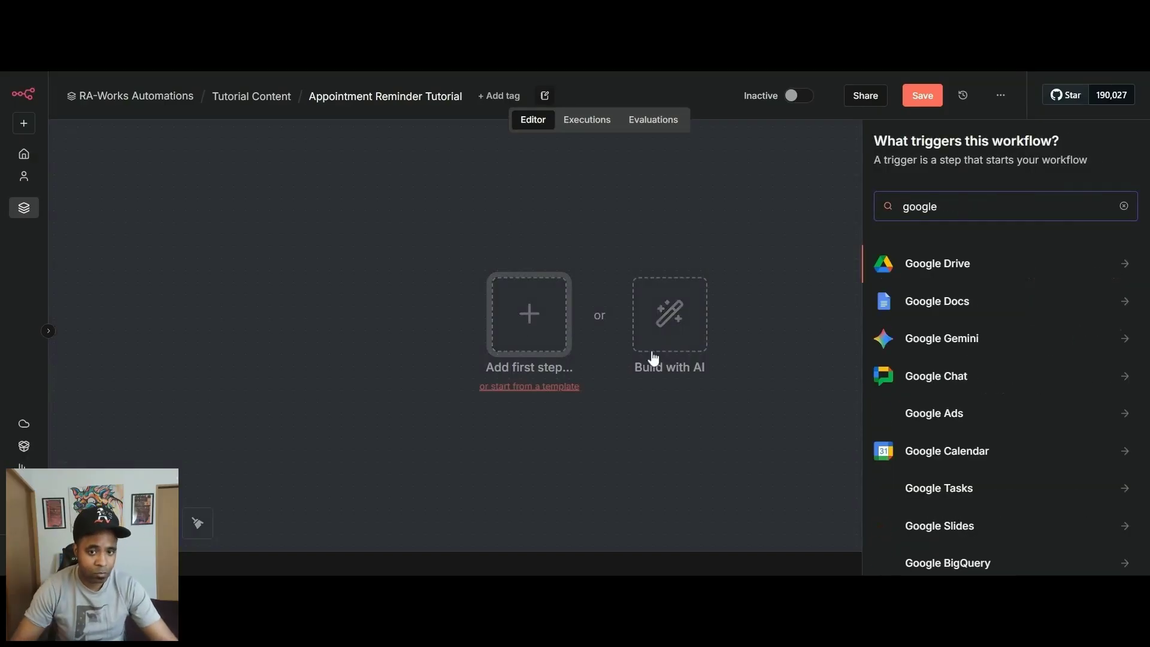
{"action": "left_click", "coordinate": [924, 452]}
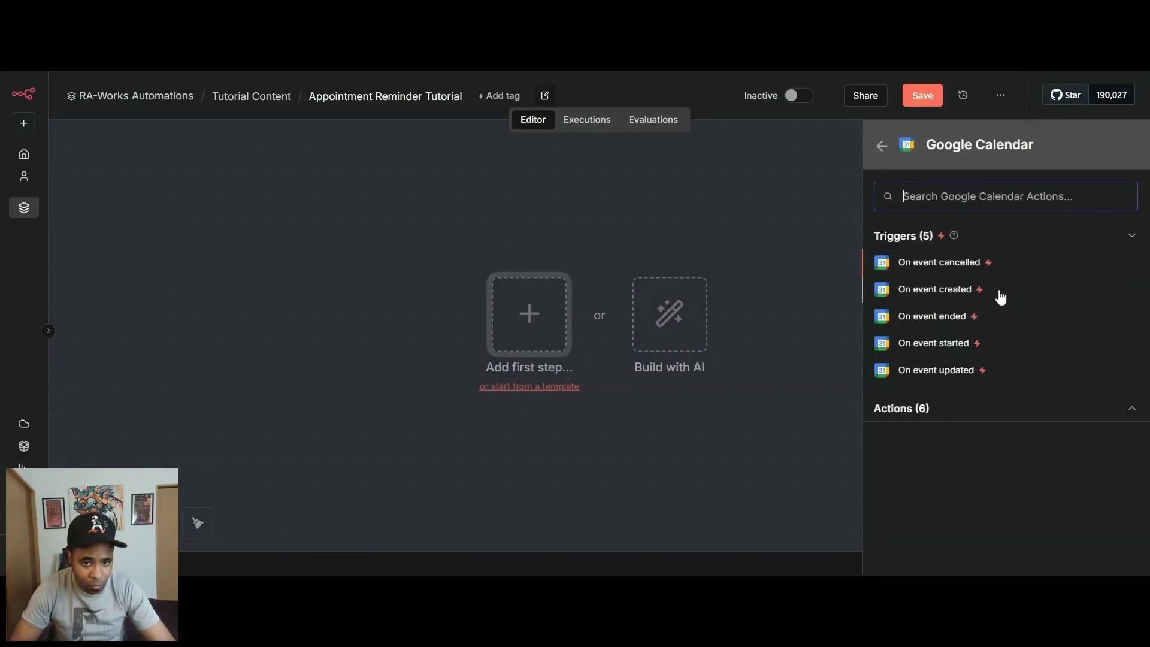
{"action": "left_click", "coordinate": [944, 298]}
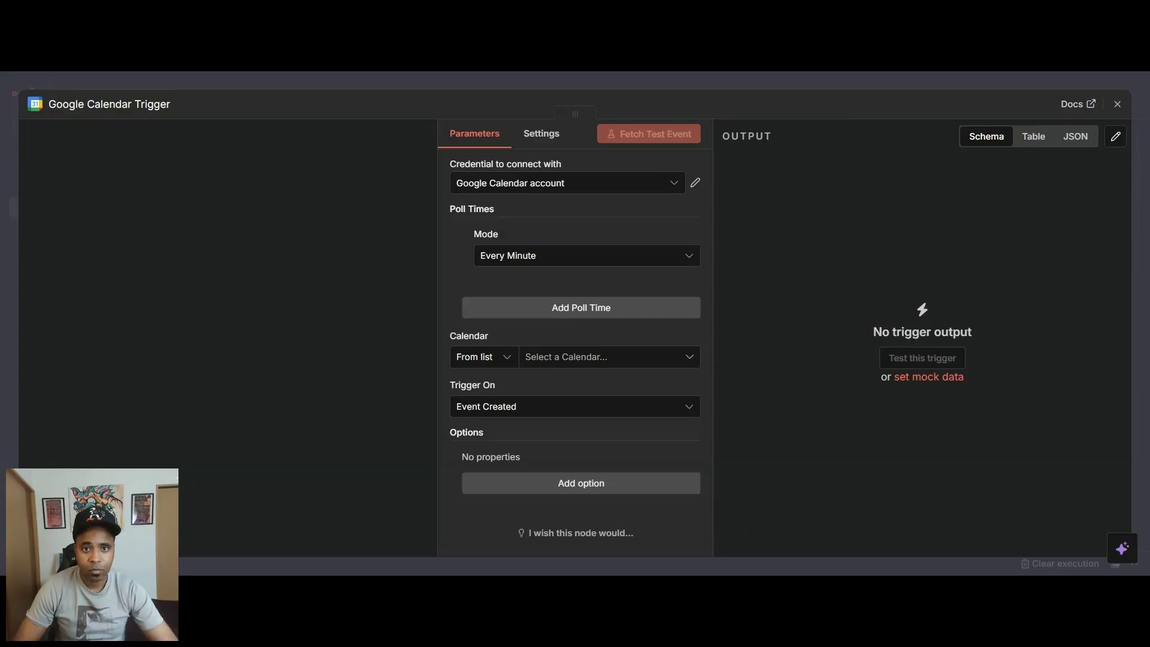
{"action": "left_click", "coordinate": [566, 357]}
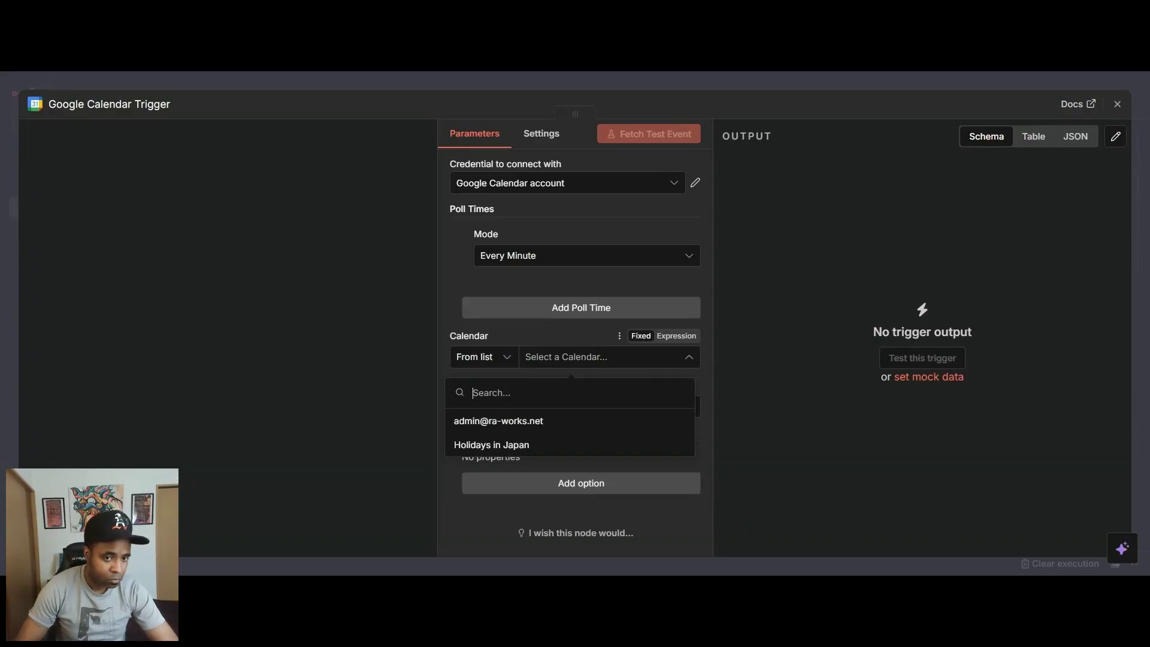
{"action": "left_click", "coordinate": [489, 424]}
{"action": "left_click", "coordinate": [568, 83]}
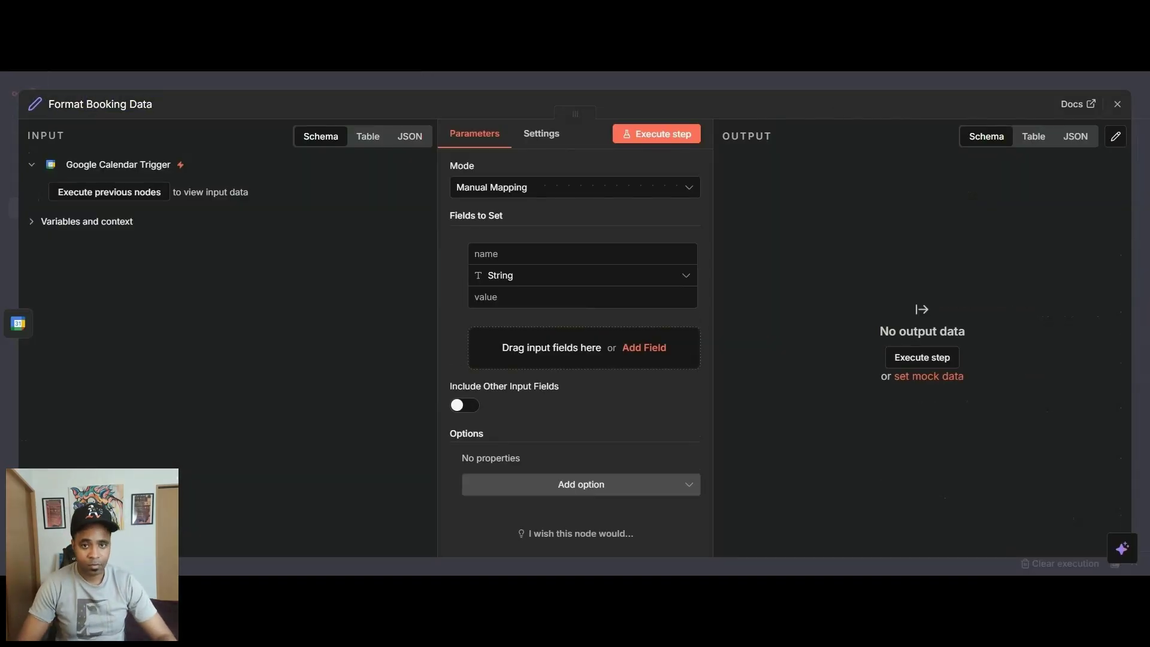
Rename the Edit Fields node Format Booking Data and map its string fields, including event_start_time, event_start_formatted and event_time_formatted.
{"action": "type", "text": "ing Data"}
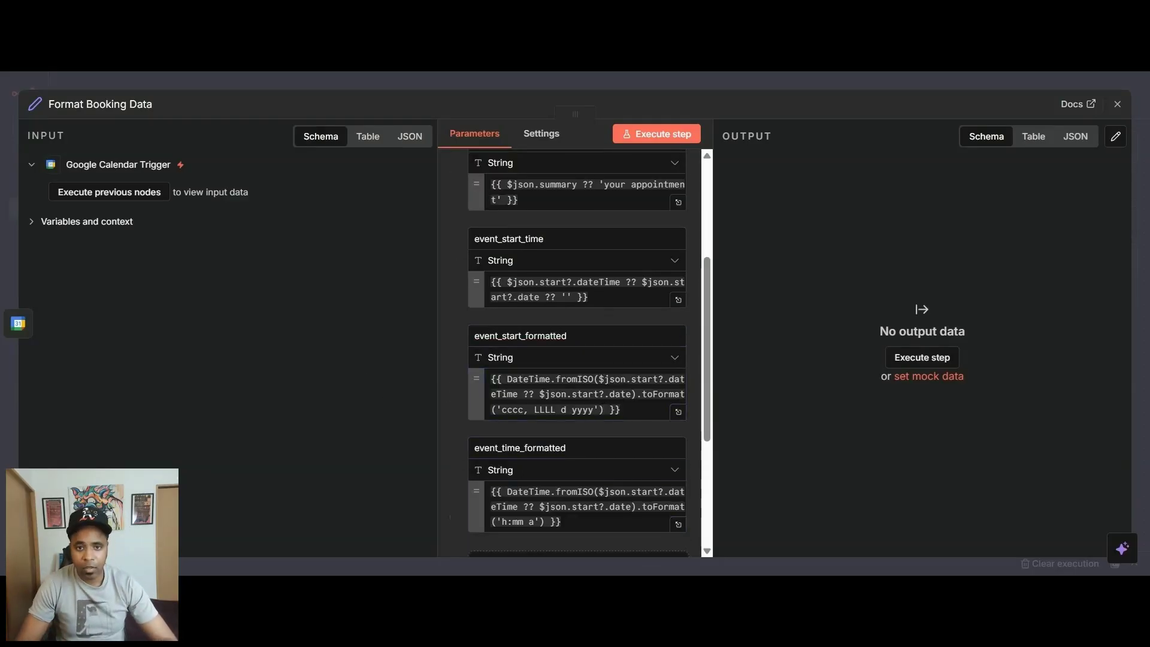
{"action": "scroll", "coordinate": [580, 372], "scroll_direction": "down", "scroll_amount": 4}
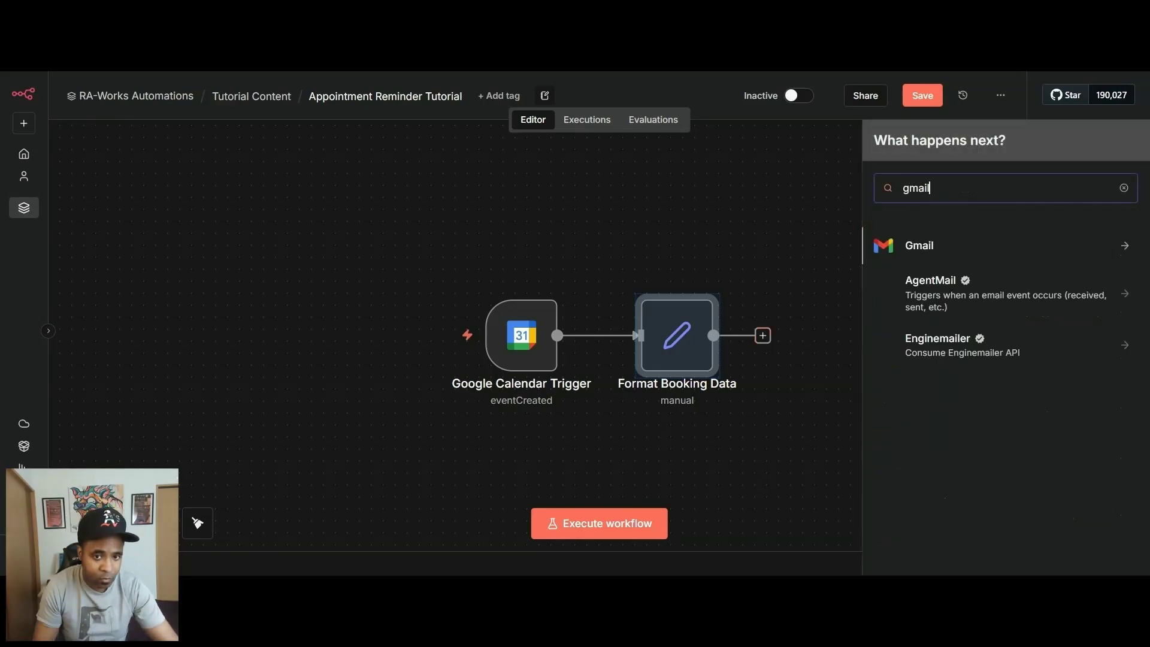
Add a Gmail Send a message node after Format Booking Data and name it Send Confirmation Email.
{"action": "left_click", "coordinate": [919, 243]}
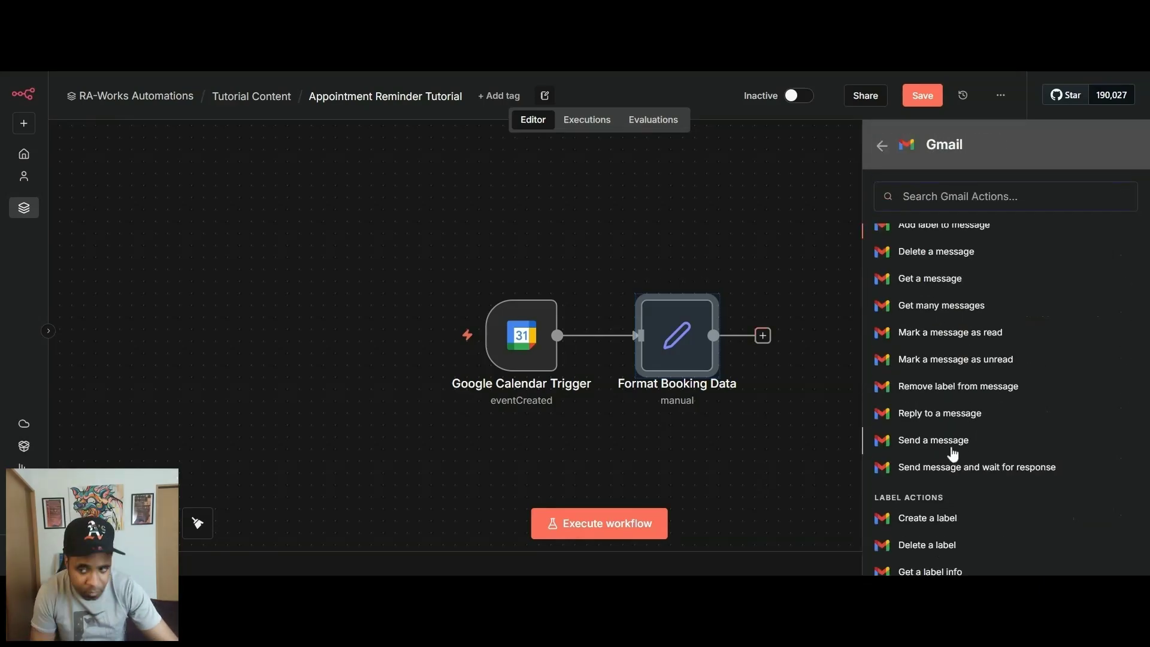
{"action": "left_click", "coordinate": [877, 440]}
{"action": "type", "text": "Send Confirmation Email"}
{"action": "key", "text": "Return"}
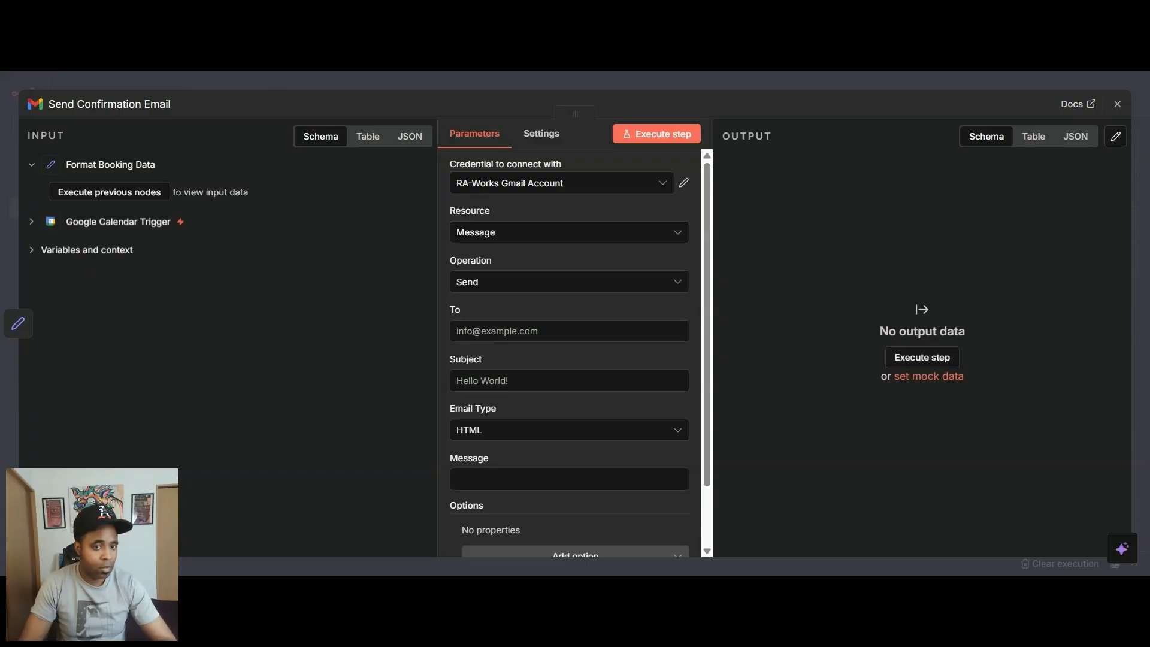
Set the confirmation email's recipient to {{ $json.invitee_email }} and its subject to "Booking confirmed: {{ $json.event_name }} on {{ $json.event_start_formatted }}".
{"action": "left_click", "coordinate": [569, 331]}
{"action": "type", "text": "{{ $json.invitee_email }}"}
{"action": "left_click", "coordinate": [569, 380]}
{"action": "type", "text": "Booking confirmed: {{ $json.event_name }} on {{ $json.event_start_formatted }}"}
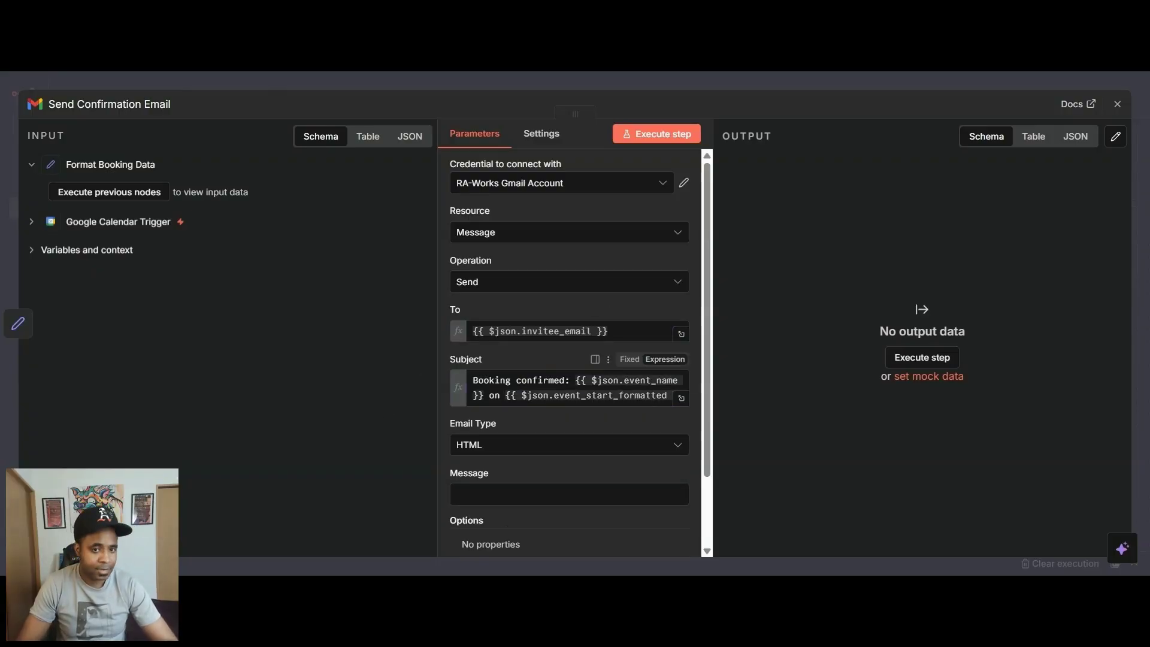
Choose the confirmation email's type and paste its message body as an expression.
{"action": "left_click", "coordinate": [569, 444]}
{"action": "left_click", "coordinate": [479, 476]}
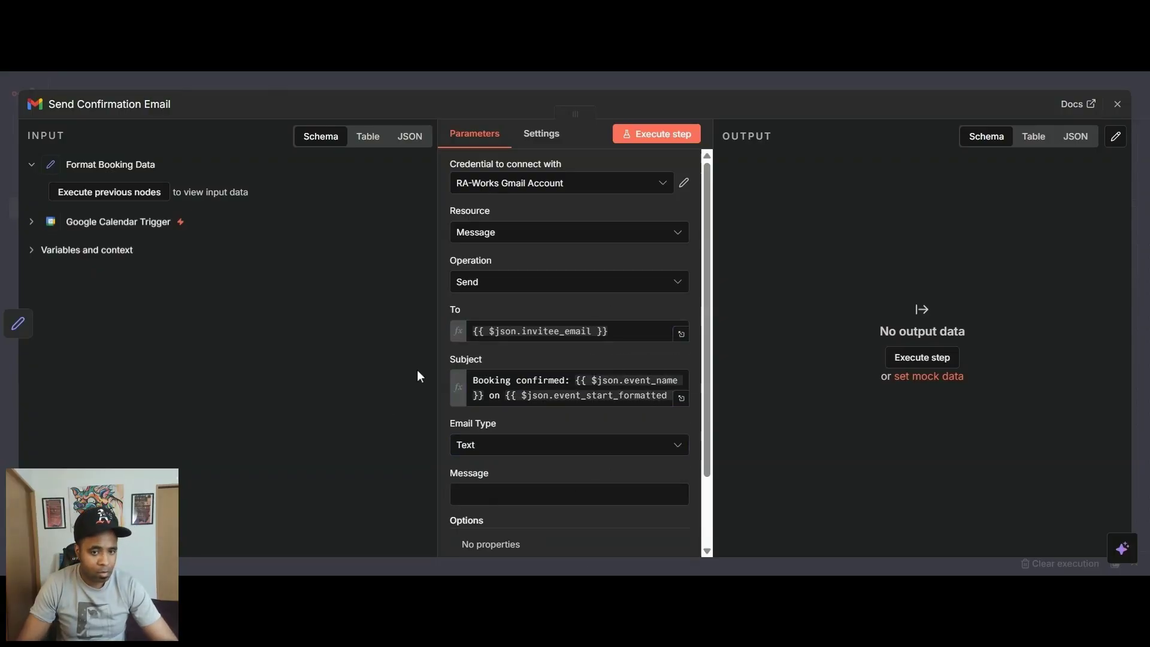
{"action": "left_click", "coordinate": [664, 473]}
{"action": "left_click", "coordinate": [681, 498]}
{"action": "type", "text": "Hello!  Your appointment is confirmed. Here are your details:  Appointment: {{ $json.event_name }} Date: {{ $json.event_start_formatted }} Time: {{ $json.event_time_formatted }} Location: {{ $json.event_location }}  You can view the full event here: {{ $json.event_link }}  We look forward to seeing you!  Warm regards, The Team"}
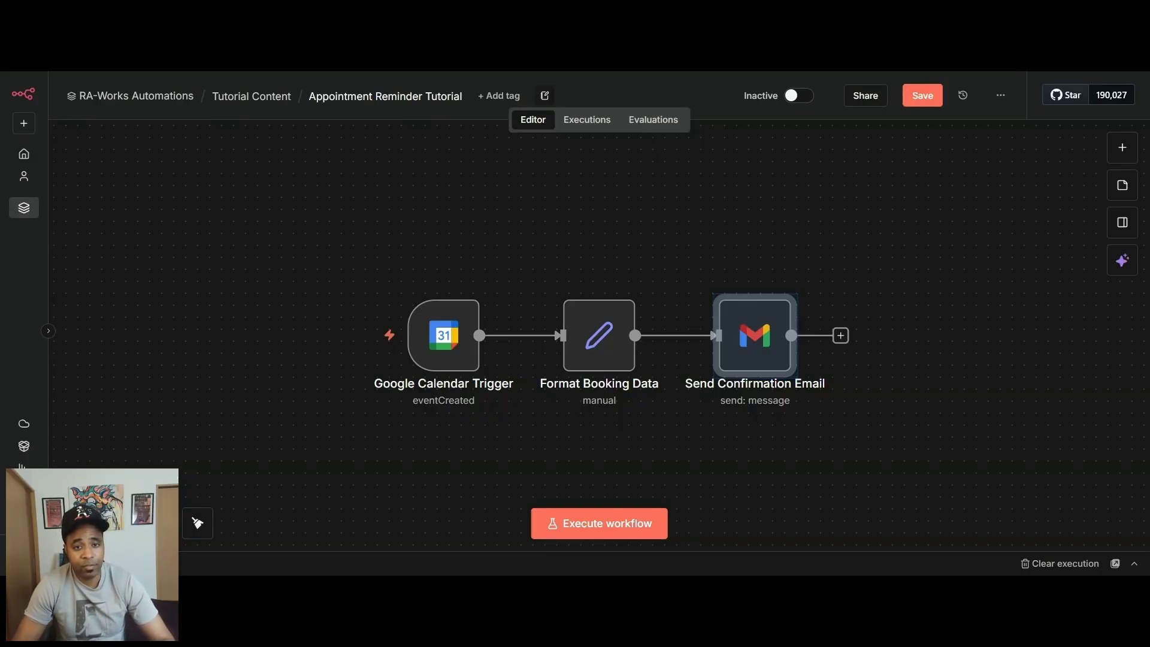
Move Send Confirmation Email up and branch Format Booking Data to a new Wait node named Wait 24hrs Before Appointment.
{"action": "left_click_drag", "start_coordinate": [754, 335], "coordinate": [754, 240]}
{"action": "left_click", "coordinate": [665, 287]}
{"action": "type", "text": "wait"}
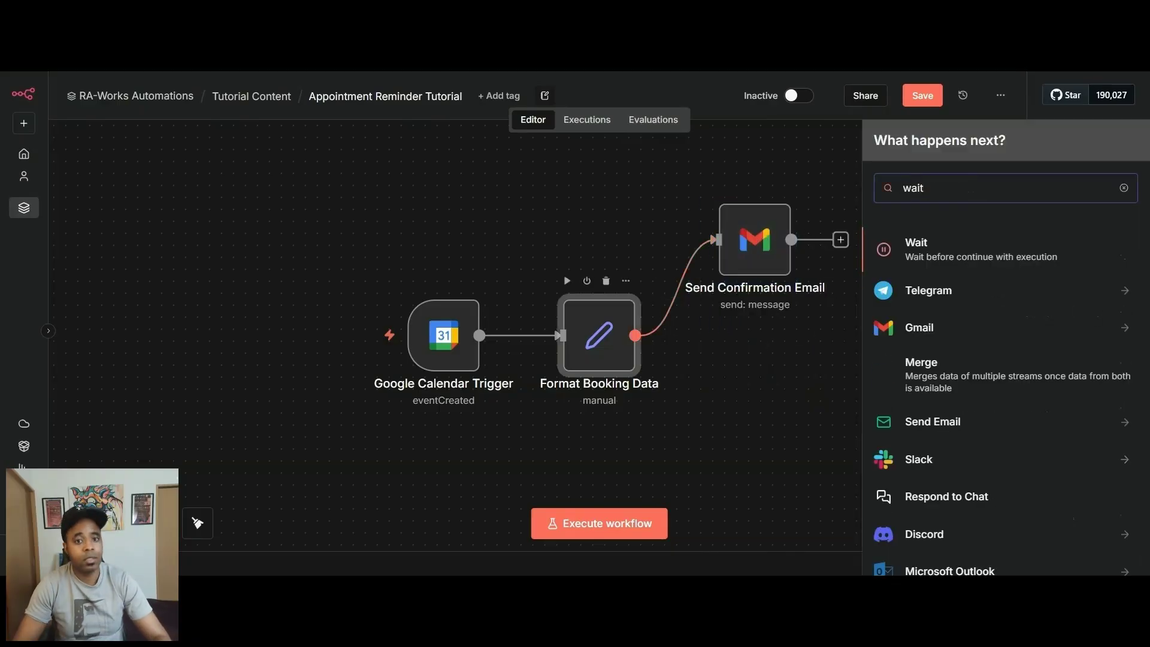
{"action": "left_click", "coordinate": [934, 249]}
{"action": "left_click", "coordinate": [92, 114]}
{"action": "type", "text": "Wait 24hrs Before Appointment"}
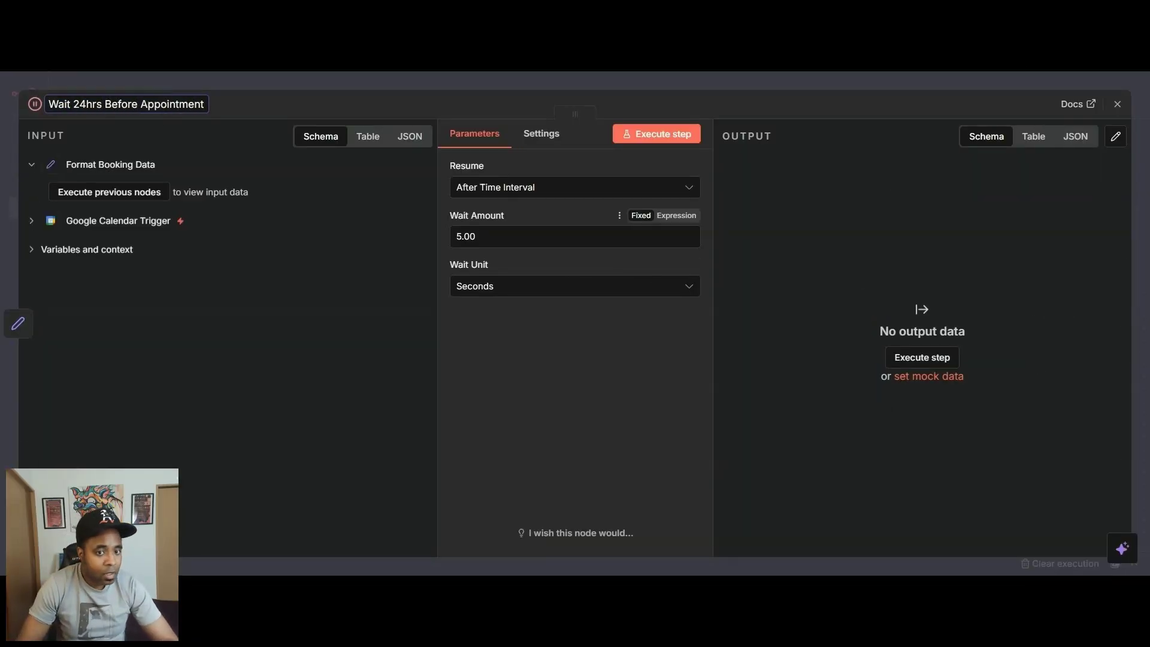
{"action": "left_click", "coordinate": [556, 189]}
{"action": "left_click", "coordinate": [606, 259]}
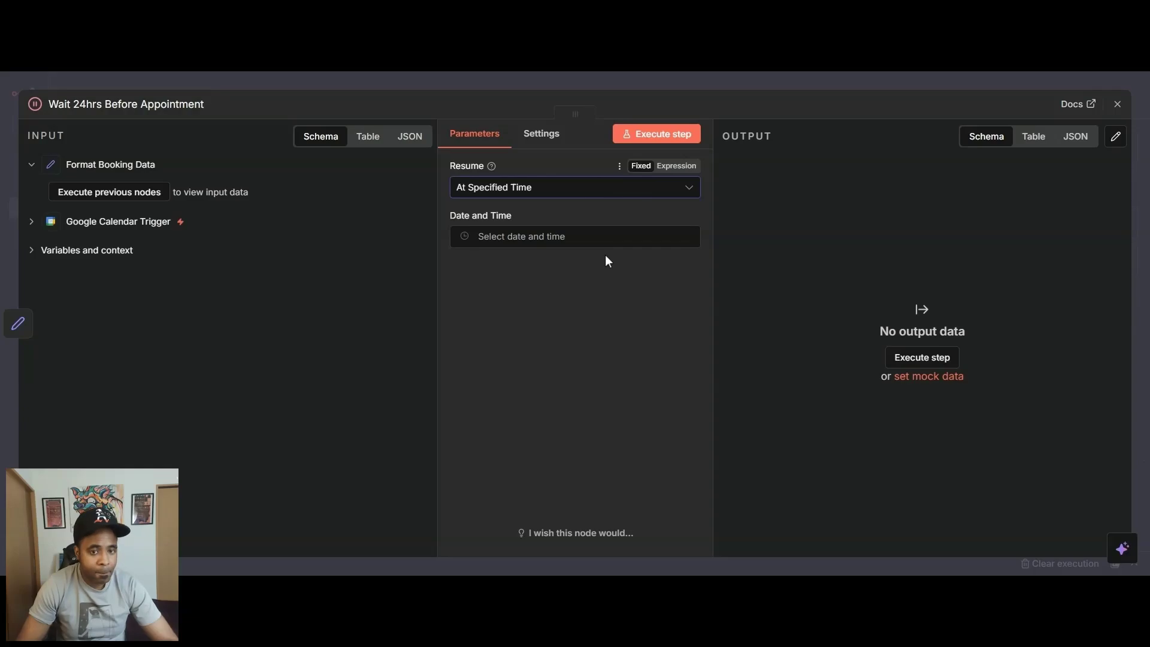
{"action": "left_click", "coordinate": [605, 238]}
{"action": "left_click", "coordinate": [862, 311]}
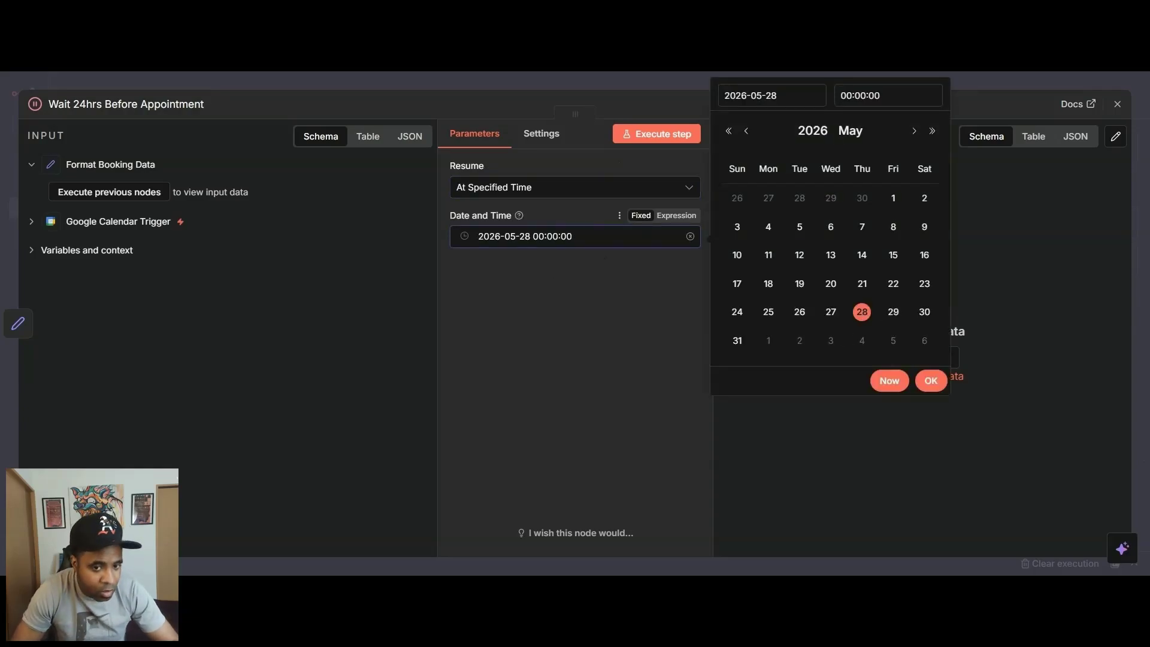
{"action": "left_click", "coordinate": [543, 237]}
{"action": "key", "text": "BackSpace"}
{"action": "type", "text": "4"}
{"action": "left_click", "coordinate": [552, 237]}
{"action": "key", "text": "BackSpace"}
{"action": "type", "text": "1"}
{"action": "left_click", "coordinate": [637, 319]}
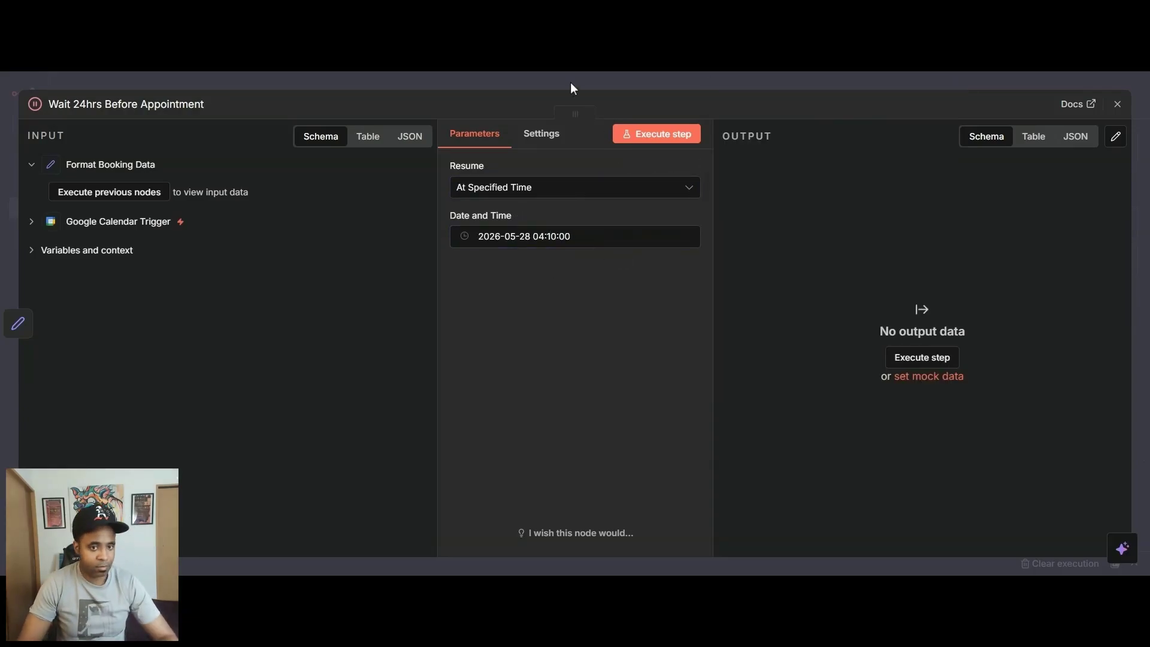
Return to the canvas and align the Wait node directly below Send Confirmation Email.
{"action": "left_click", "coordinate": [571, 85]}
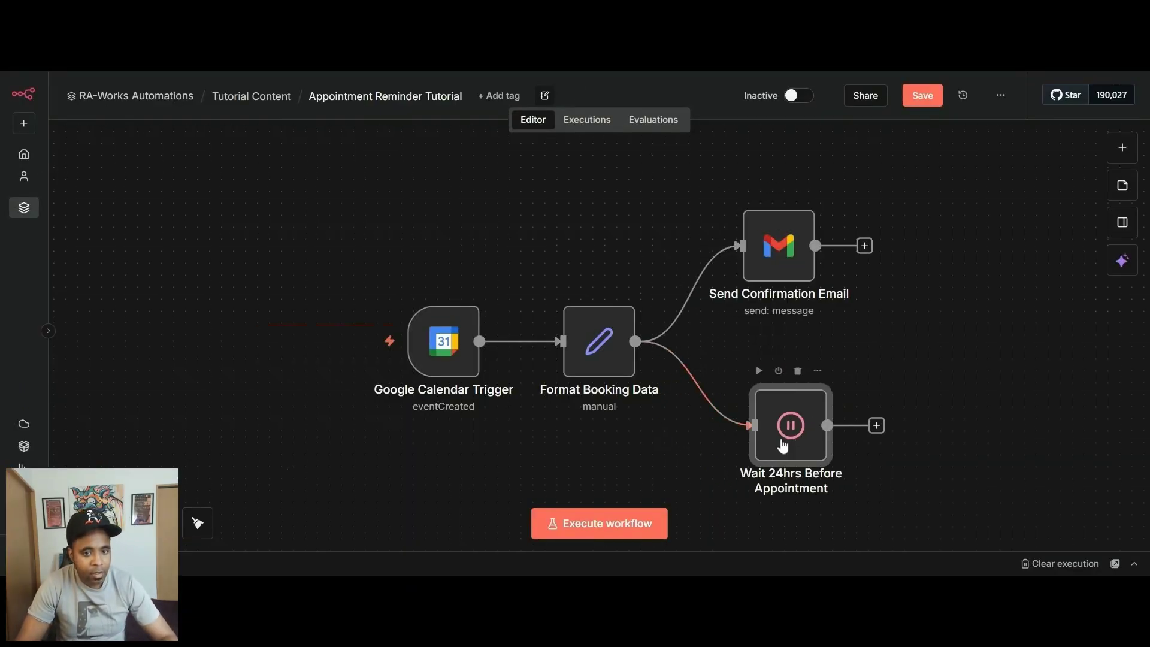
{"action": "left_click_drag", "start_coordinate": [783, 446], "coordinate": [771, 446]}
{"action": "key", "text": "1"}
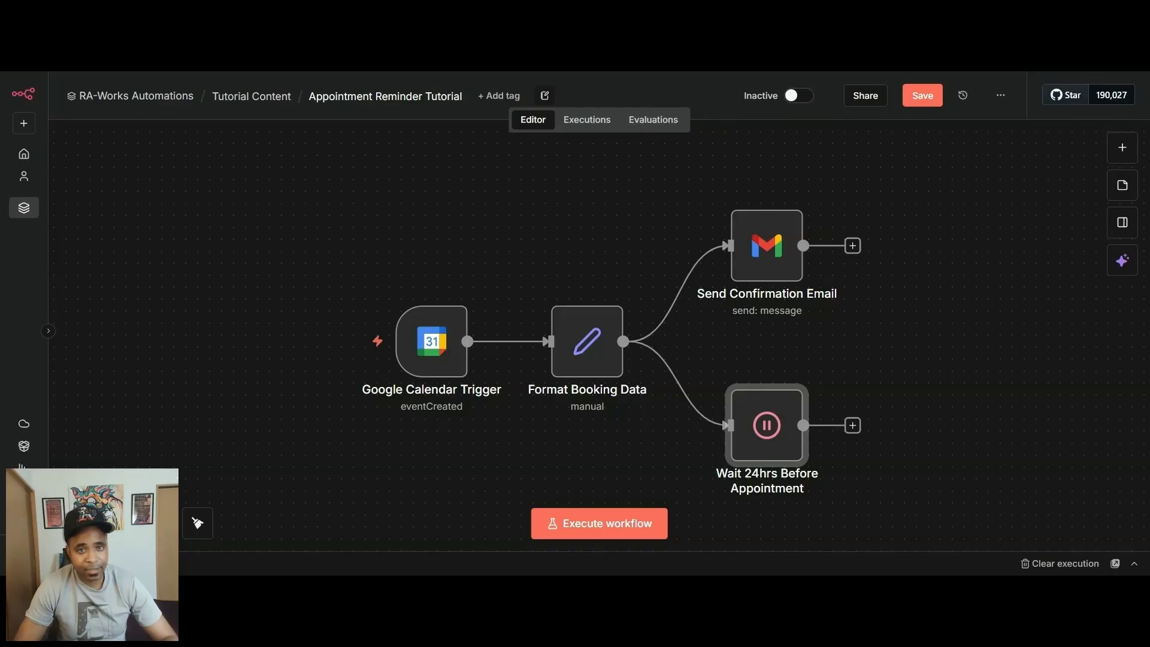
Add an If node after the Wait node and name it Appointment Still Upcoming?
{"action": "left_click", "coordinate": [852, 425]}
{"action": "type", "text": "if"}
{"action": "key", "text": "Return"}
{"action": "type", "text": "A"}
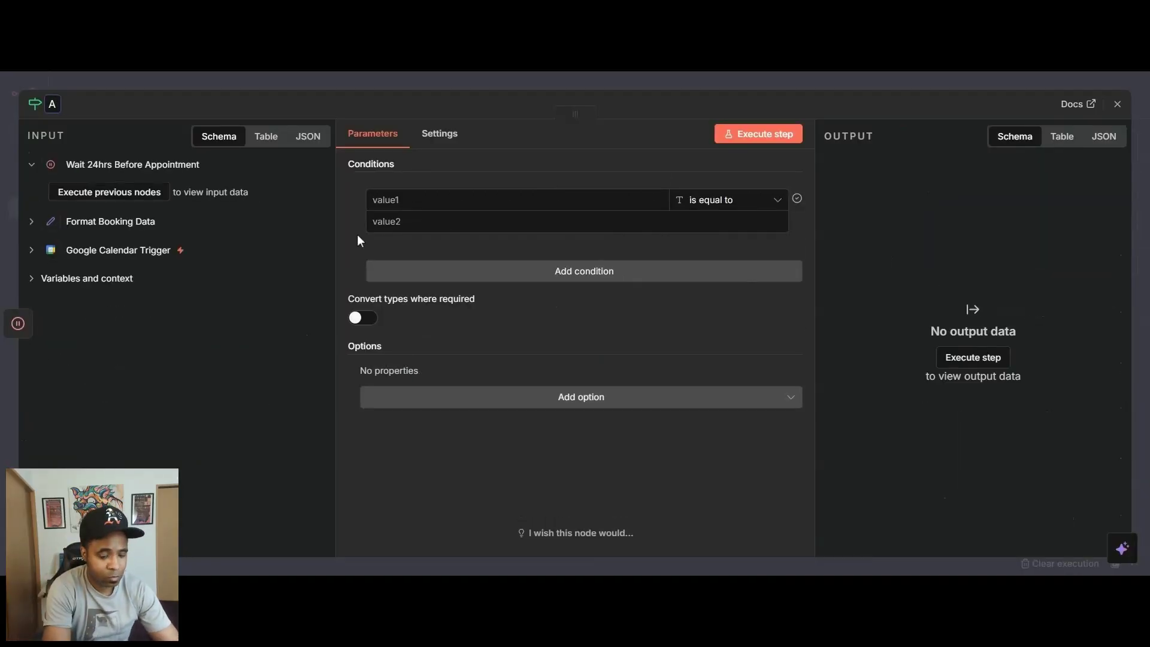
{"action": "type", "text": "ppointment Still Upcoming?"}
{"action": "key", "text": "Return"}
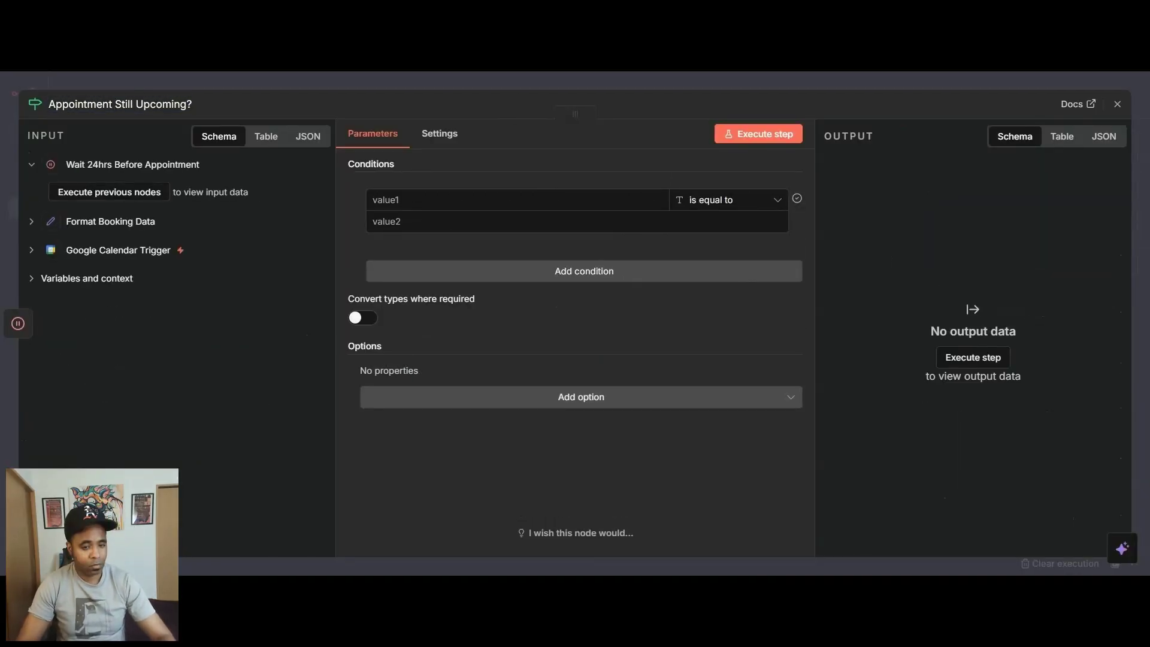
Set the condition's first value to {{ $('Format Booking Data').item.json.event_start_time }} and its comparison to the date operator is after.
{"action": "left_click", "coordinate": [517, 200]}
{"action": "type", "text": "{{ $('Format Booking Data').item.json.event_start_time }}"}
{"action": "left_click", "coordinate": [762, 205]}
{"action": "mouse_move", "coordinate": [783, 294]}
{"action": "left_click", "coordinate": [832, 446]}
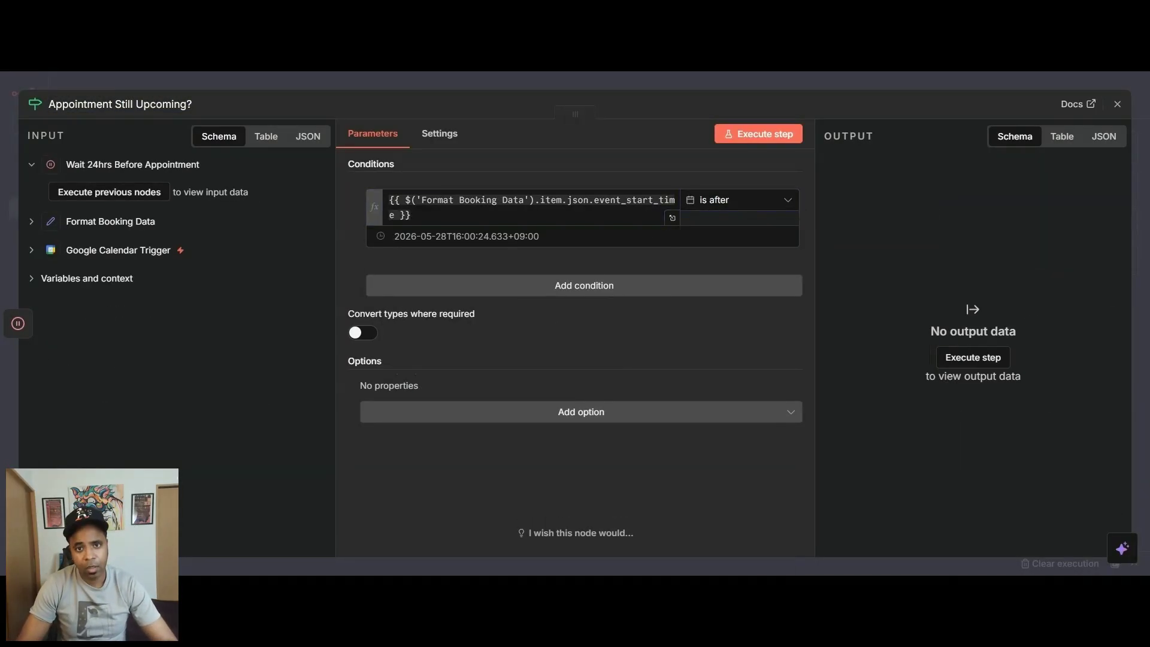
Switch the condition's comparison date to an expression, paste its value and close the If node.
{"action": "left_click", "coordinate": [593, 236]}
{"action": "left_click", "coordinate": [597, 259]}
{"action": "left_click", "coordinate": [592, 238]}
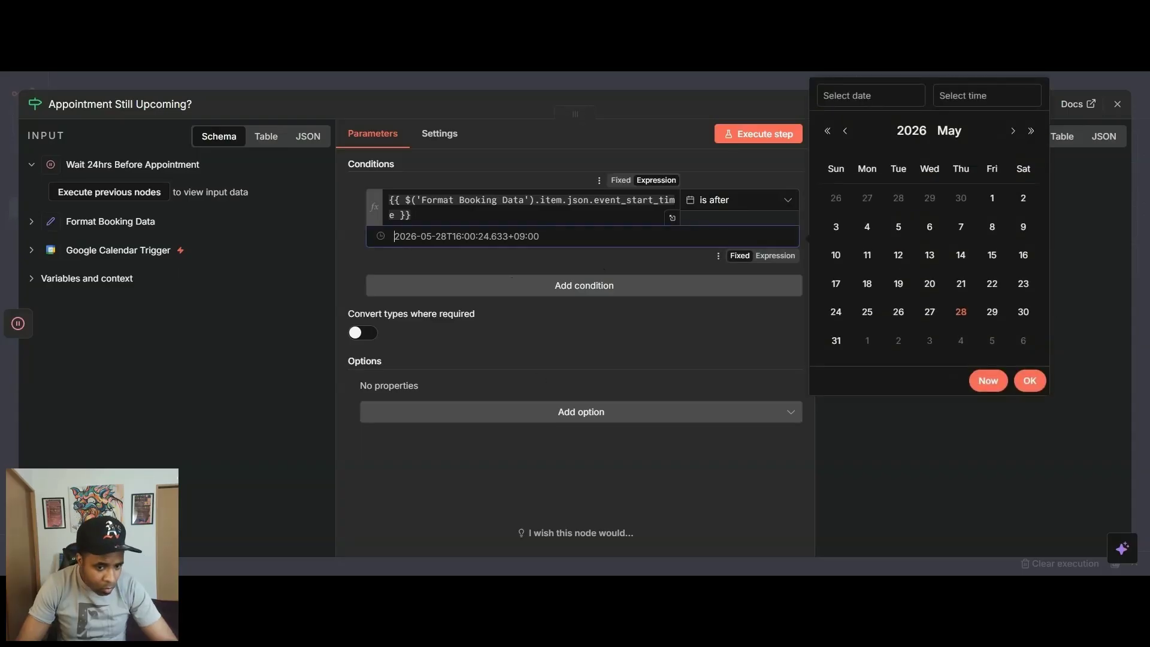
{"action": "left_click", "coordinate": [774, 255]}
{"action": "type", "text": "{{ $now.toISO() }}"}
{"action": "left_click", "coordinate": [519, 81]}
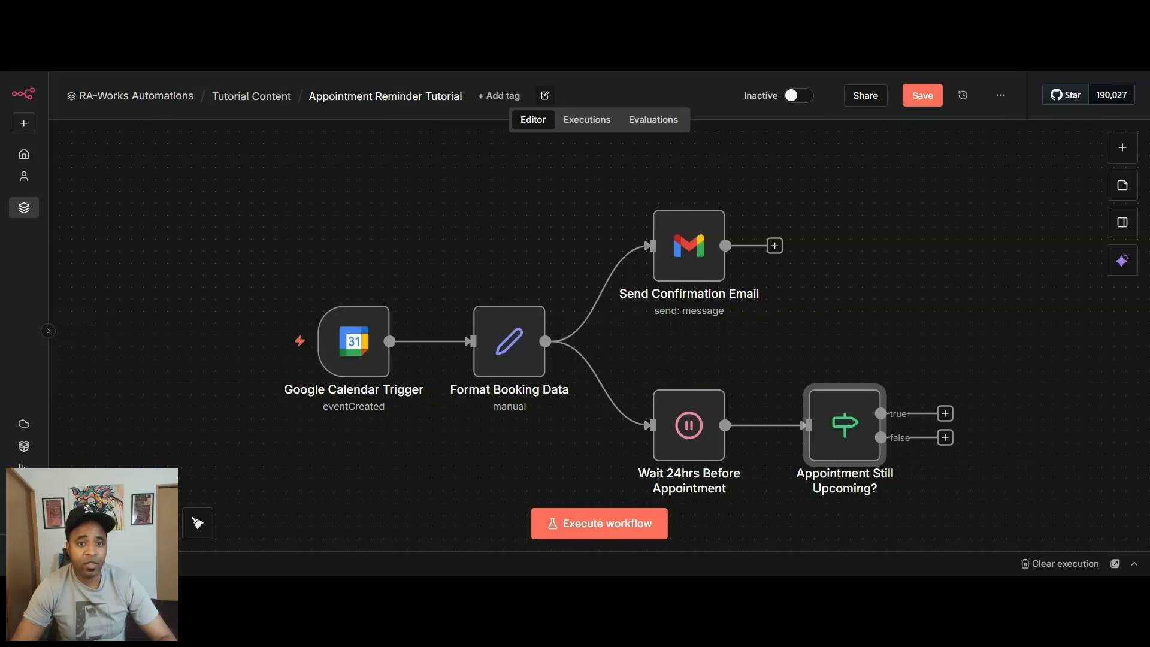
Add a Gmail Send a message node on the If node's true branch and name it Send Reminder Email.
{"action": "left_click", "coordinate": [944, 414]}
{"action": "type", "text": "gmail"}
{"action": "left_click", "coordinate": [937, 244]}
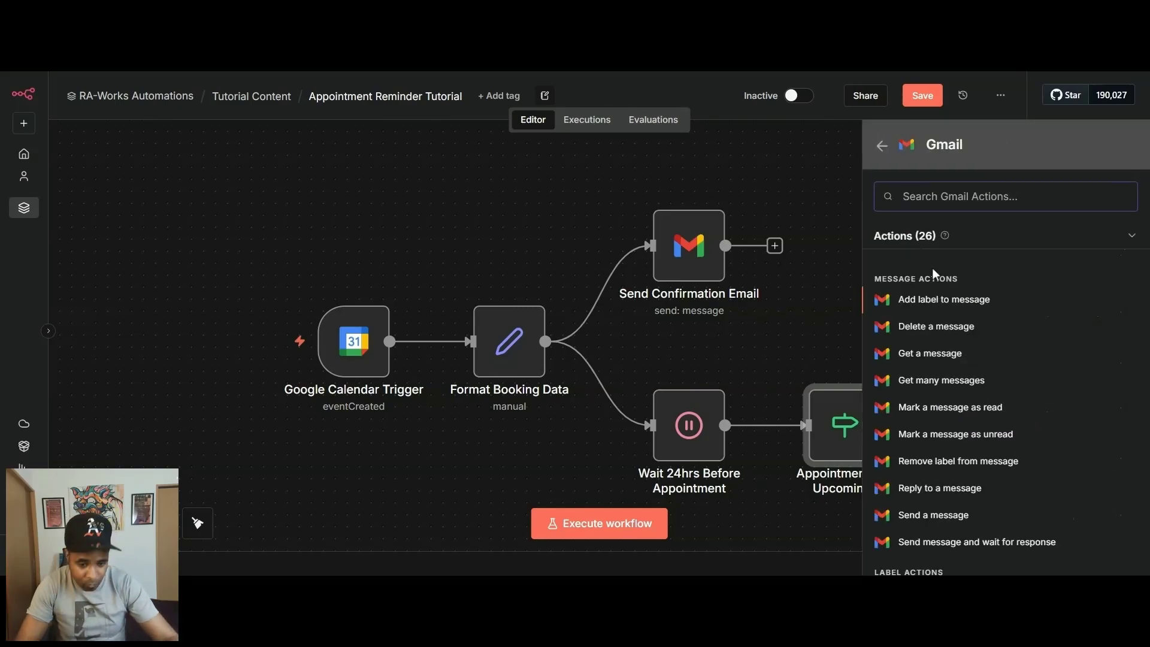
{"action": "left_click", "coordinate": [934, 514]}
{"action": "left_click", "coordinate": [88, 104]}
{"action": "type", "text": "Send Reminder Email"}
{"action": "key", "text": "Return"}
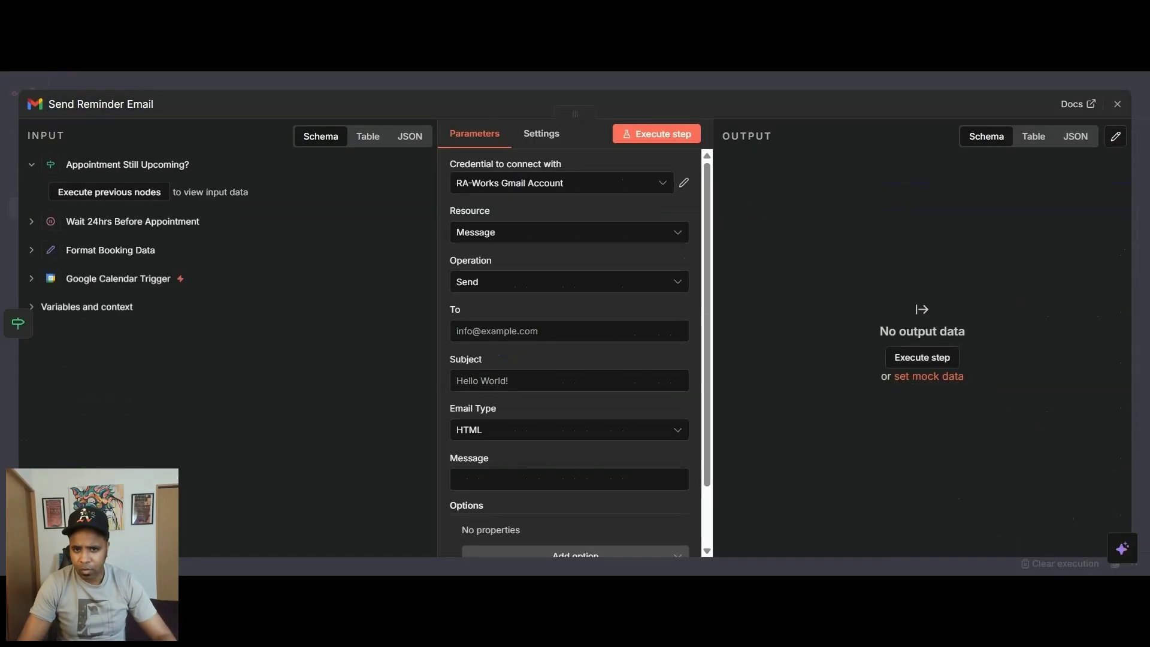
Set the recipient to {{ $('Format Booking Data').item.json.invitee_email }} and subject to "Reminder: {{ $('Format Booking Data').item.json.event_name }} is tomorrow at {{ $('Format Booking Data').item.json.event_time_formatted }}".
{"action": "left_click", "coordinate": [569, 331]}
{"action": "type", "text": "{{ $('Format Booking Data').item.json.invitee_email }}"}
{"action": "left_click", "coordinate": [352, 364]}
{"action": "left_click", "coordinate": [569, 395]}
{"action": "type", "text": "Reminder: {{ $('Format Booking Data').item.json.event_name }} is tomorrow at {{ $('Format Booking Data').item.json.event_time_formatted }}"}
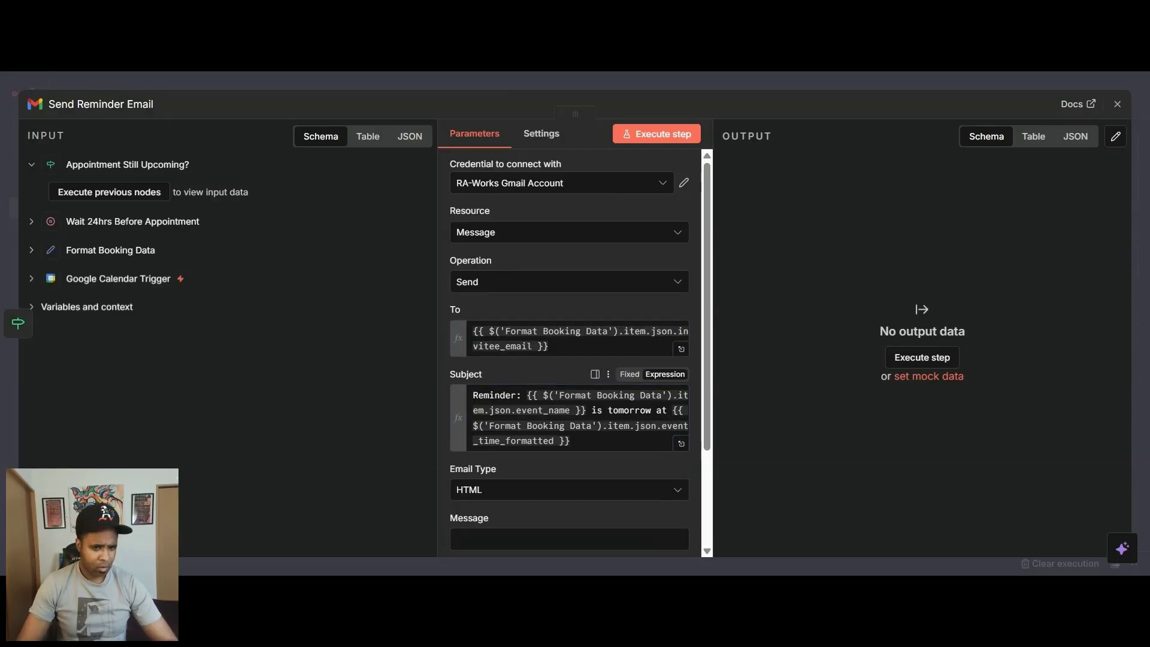
Choose the reminder email's type and paste its message body.
{"action": "left_click", "coordinate": [569, 489]}
{"action": "left_click", "coordinate": [569, 537]}
{"action": "scroll", "coordinate": [569, 479], "scroll_direction": "down", "scroll_amount": 3}
{"action": "left_click", "coordinate": [564, 408]}
{"action": "type", "text": "Hello!  Just a friendly reminder that you have an appointment coming up tomorrow.  Appointment: {{ $('Format Booking Data').item.json.event_name }} Date: {{ $('Format Booking Data').item.json.event_start_formatted }} Time: {{ $('Format Booking Data').item.json.event_time_formatted }} Location: {{ $('Format Booking Data').item.json.event_location }}  You can view the full event here: {{ $('Format Booking Data').item.json.event_link }}  See you tomorrow!  Warm regards, The Team"}
{"action": "left_click", "coordinate": [680, 479]}
{"action": "key", "text": "Escape"}
{"action": "key", "text": "Escape"}
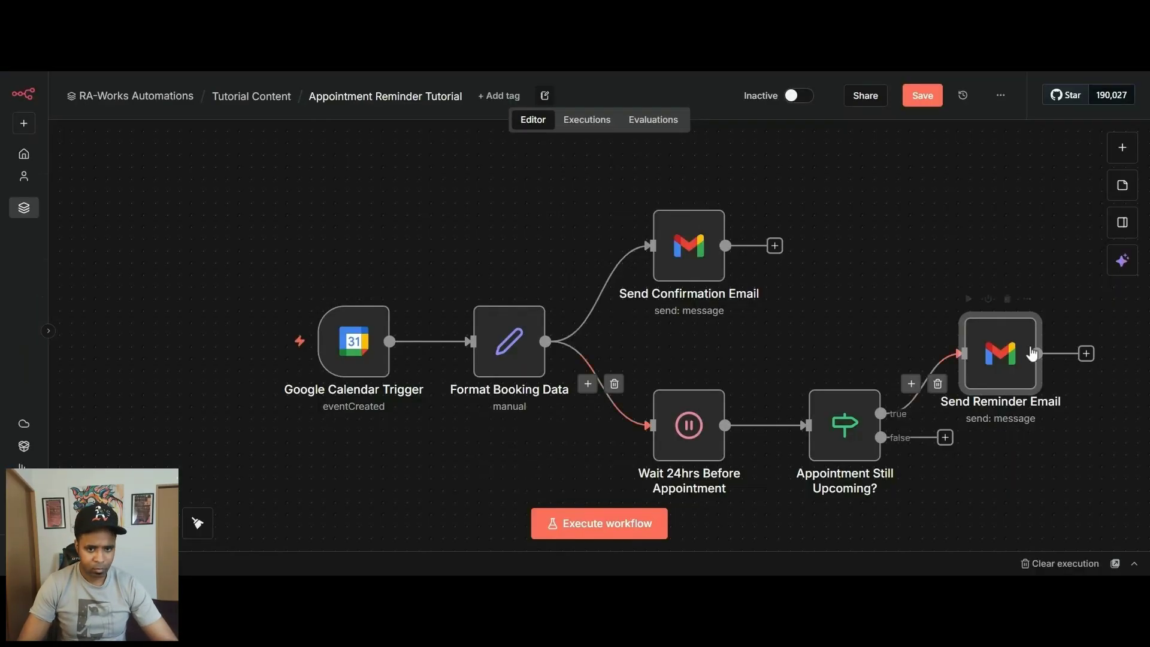
Return to the canvas and move the Send Reminder Email node up and closer to the If node.
{"action": "left_click_drag", "start_coordinate": [1032, 354], "coordinate": [1008, 317]}
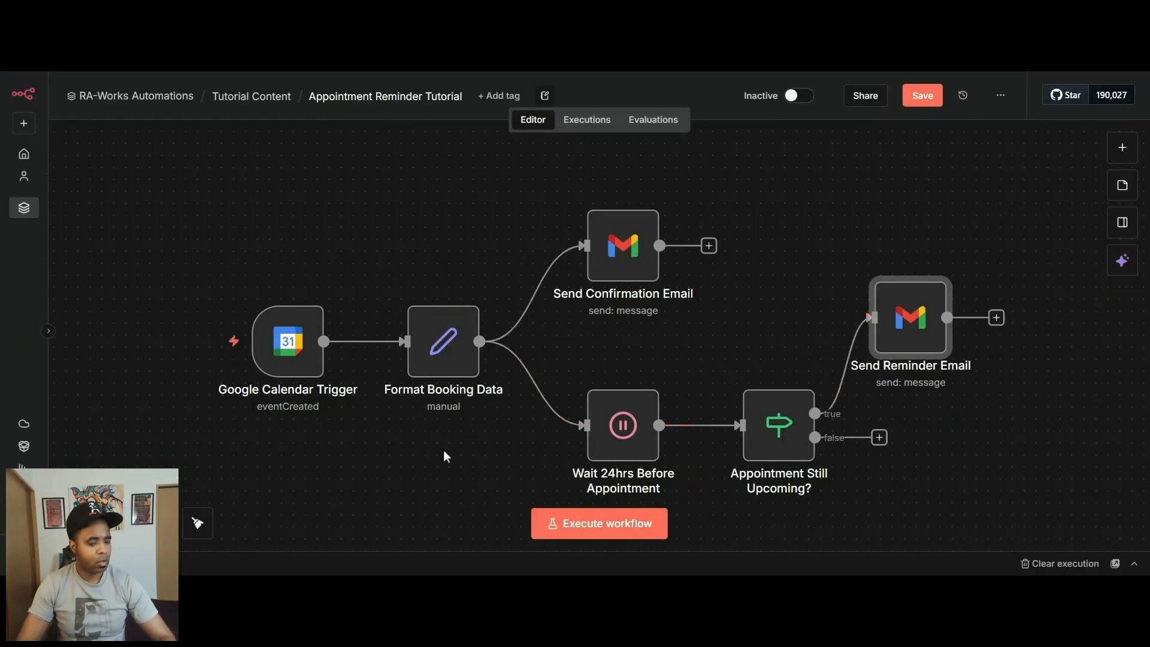
{"action": "left_click_drag", "start_coordinate": [445, 455], "coordinate": [418, 419]}
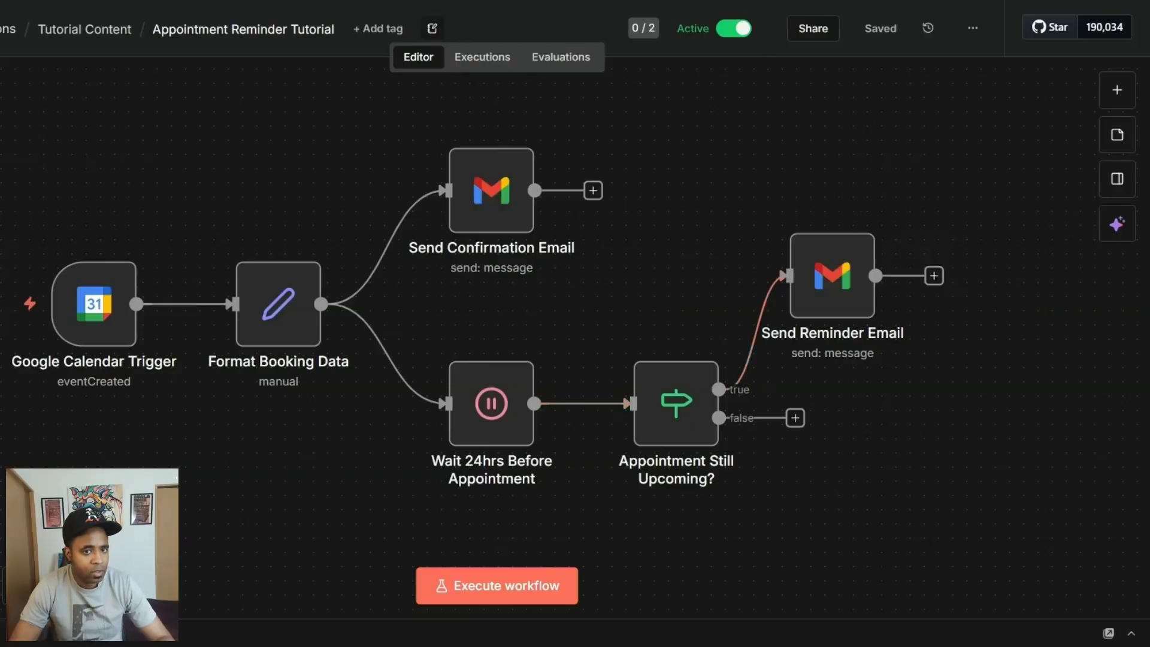
Switch to Google Calendar and start an event titled Test Event on Friday, May 29, from 4:30pm to 5:30pm.
{"action": "key", "text": "ctrl+Tab"}
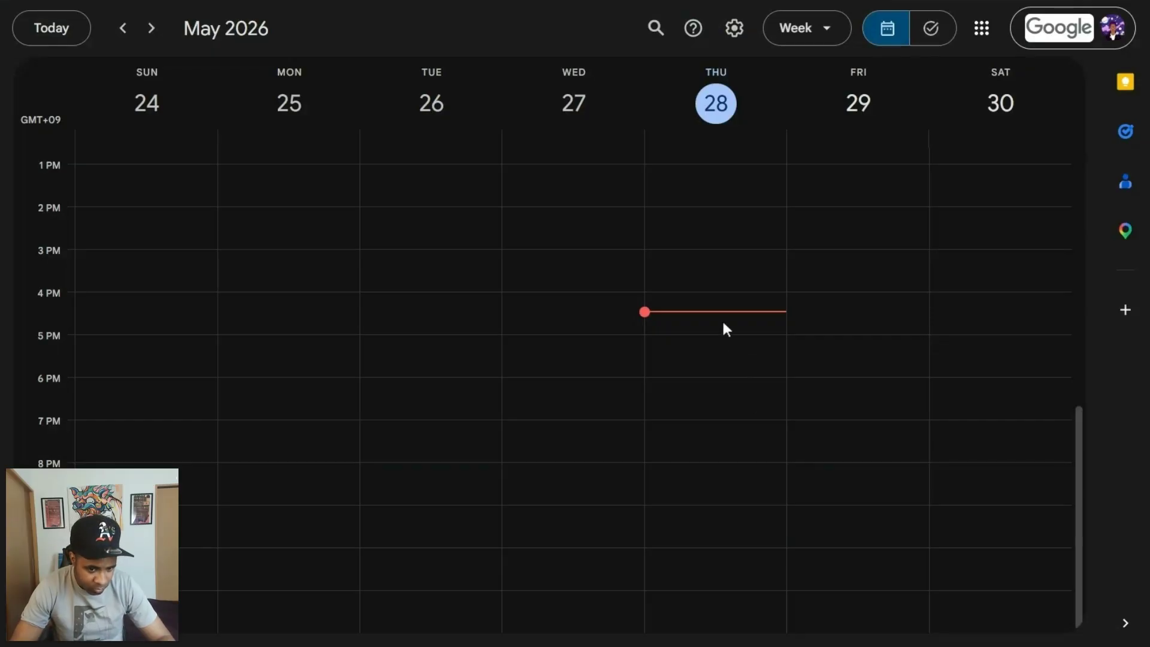
{"action": "left_click", "coordinate": [859, 316]}
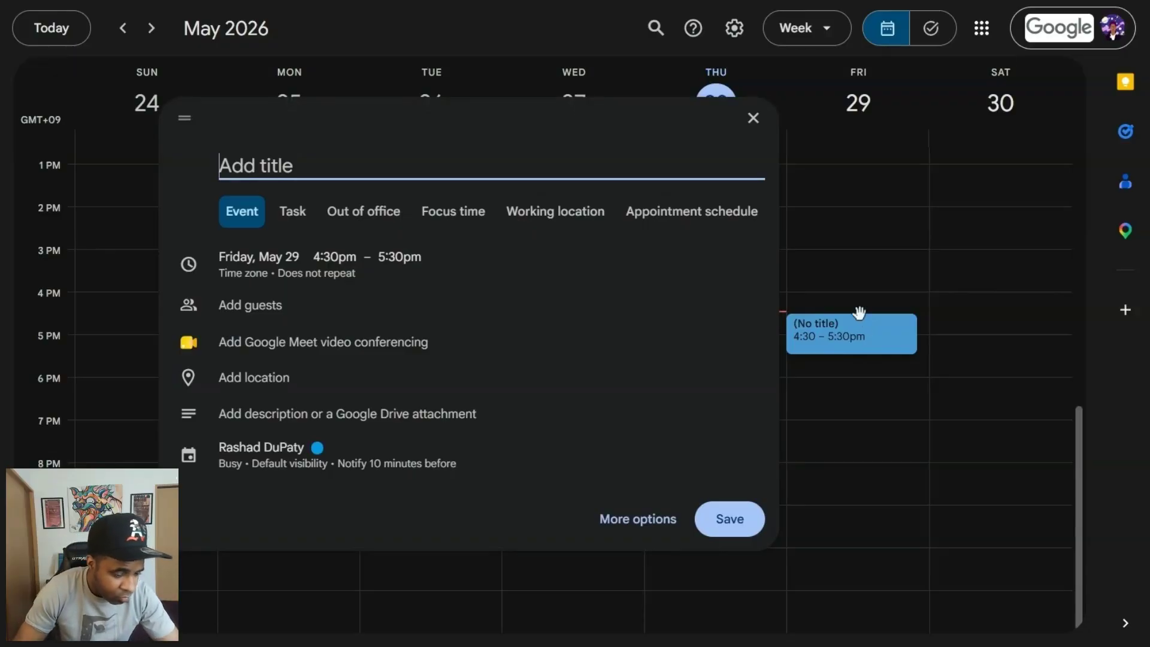
{"action": "type", "text": "Test Eve"}
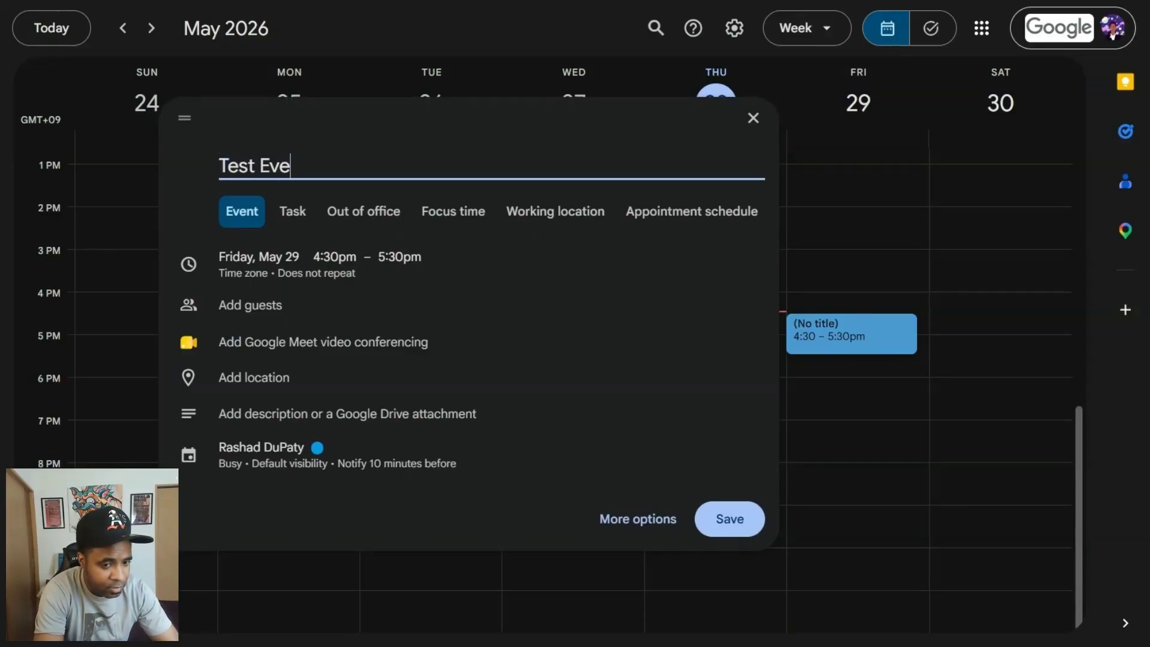
{"action": "type", "text": "nt"}
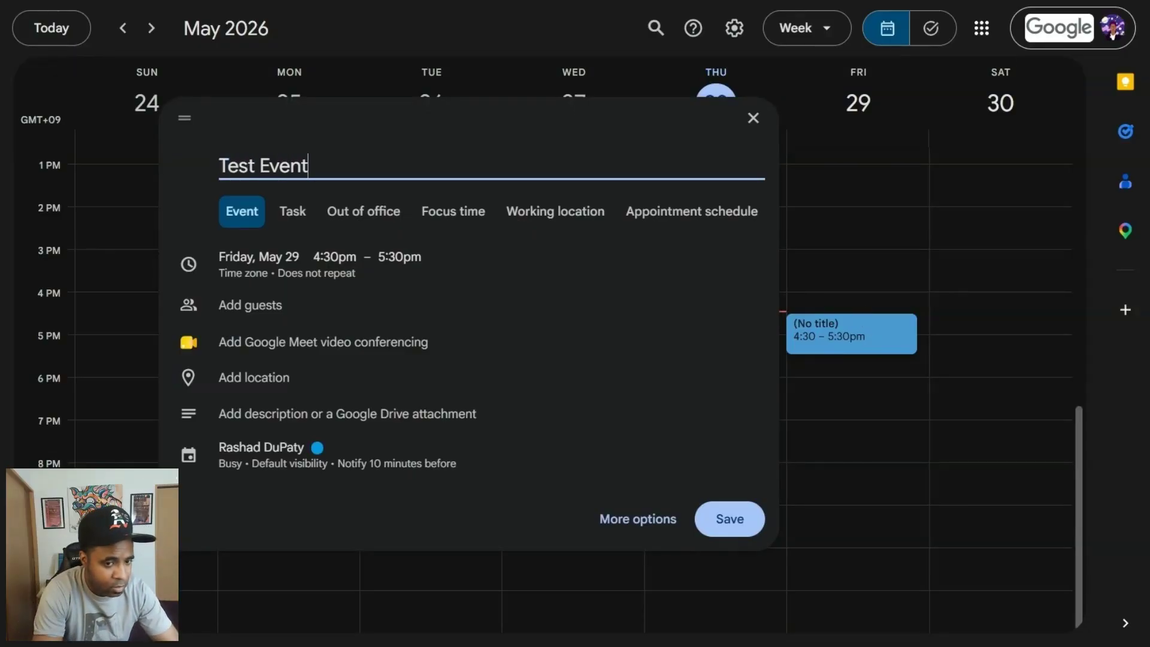
Add the test invitee's e-mail as a guest of Test Event from the suggested contacts.
{"action": "left_click", "coordinate": [245, 311]}
{"action": "type", "text": "ra"}
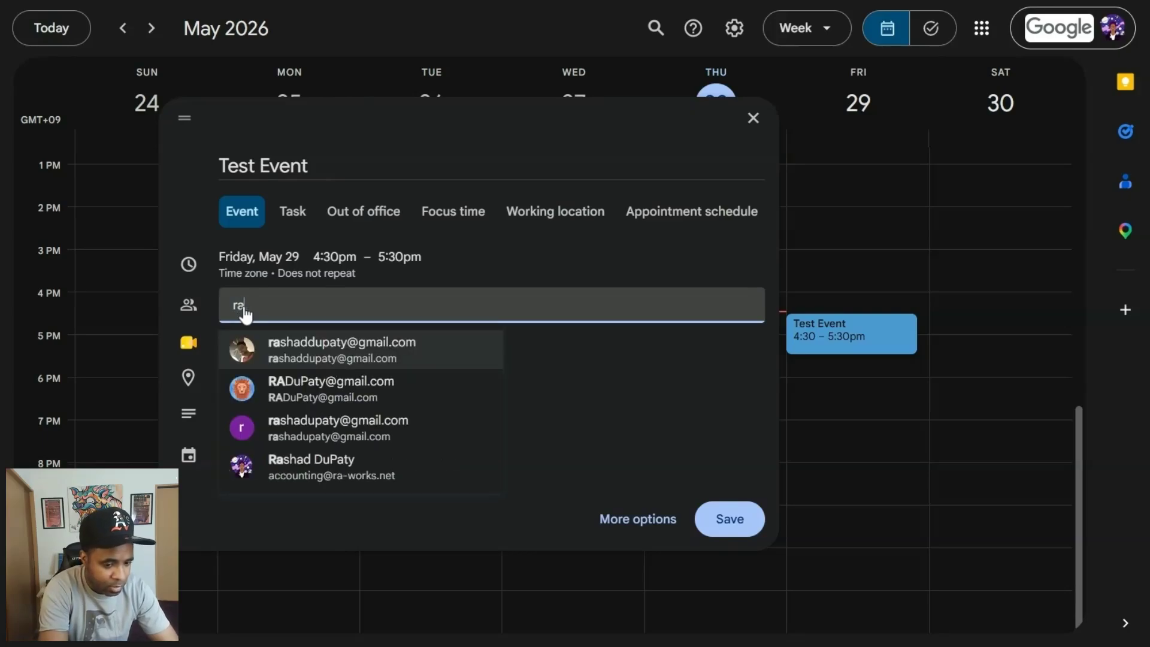
{"action": "type", "text": "sha"}
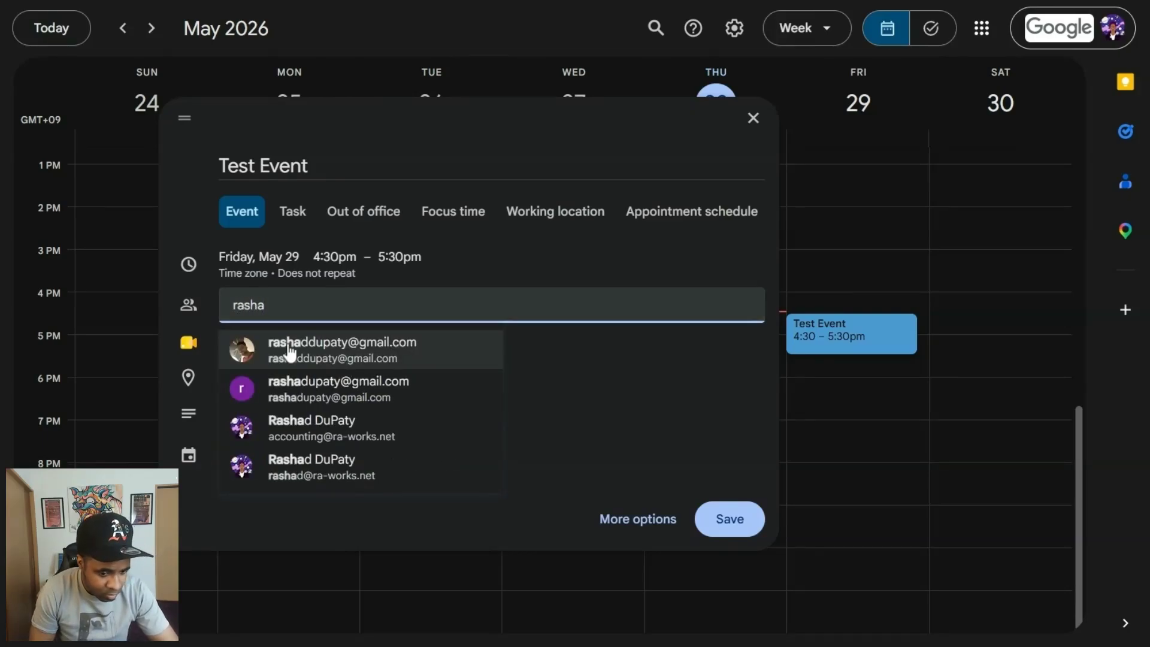
{"action": "left_click", "coordinate": [325, 360]}
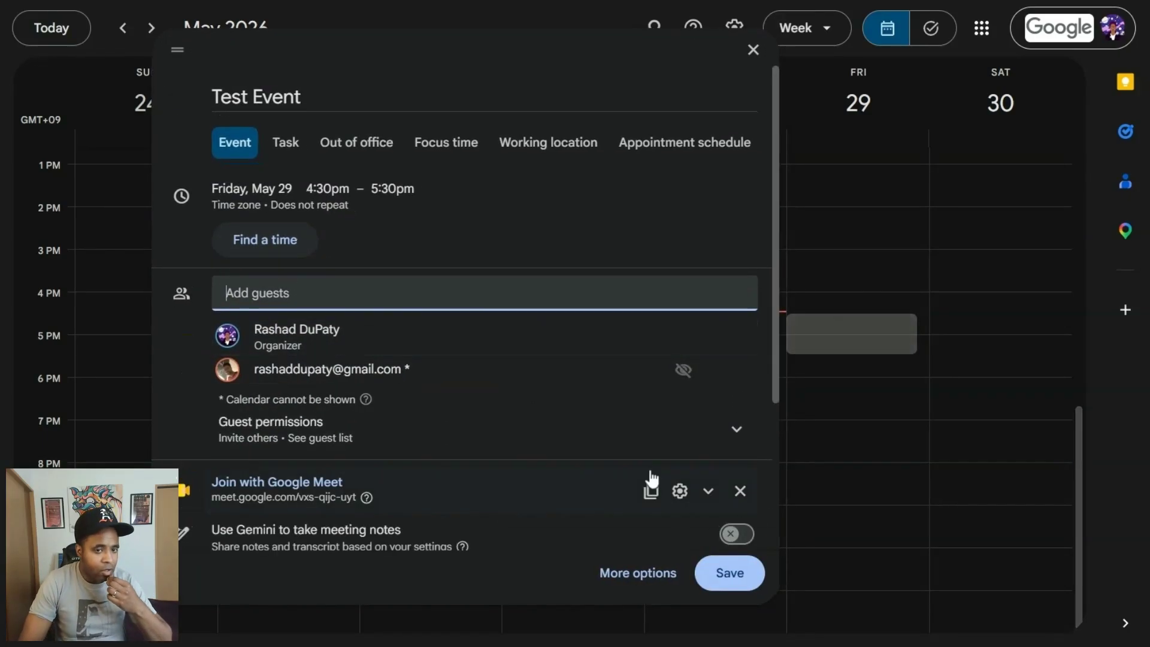
Save Test Event and invite all guests, including the one from outside the organization.
{"action": "left_click", "coordinate": [742, 588]}
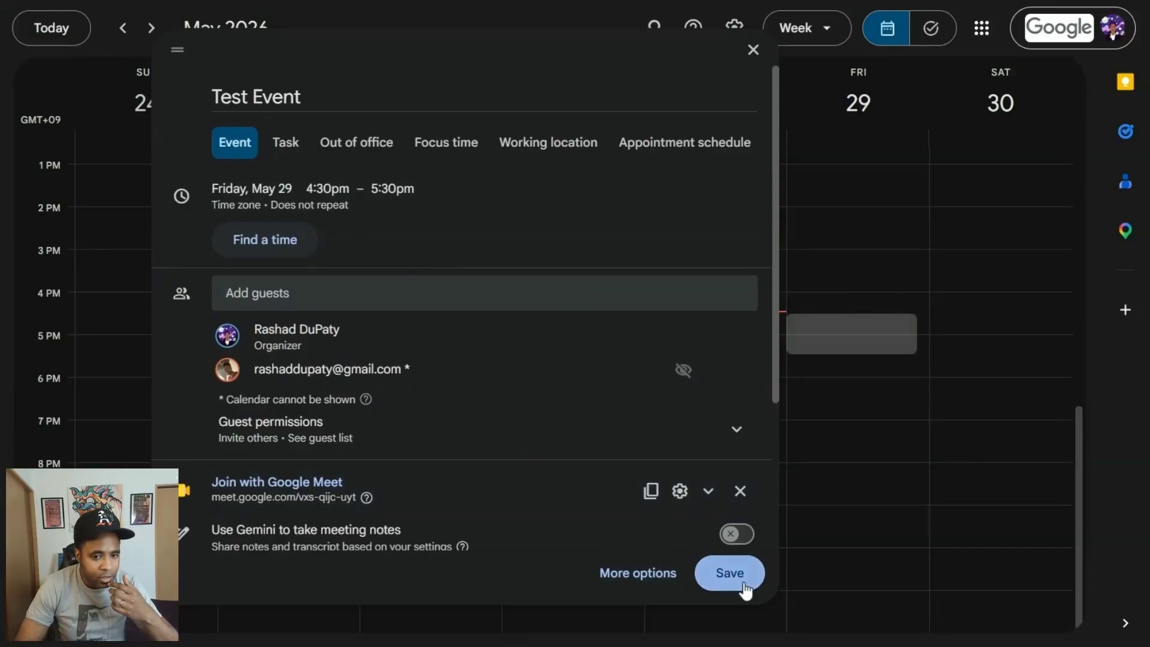
{"action": "left_click", "coordinate": [659, 370]}
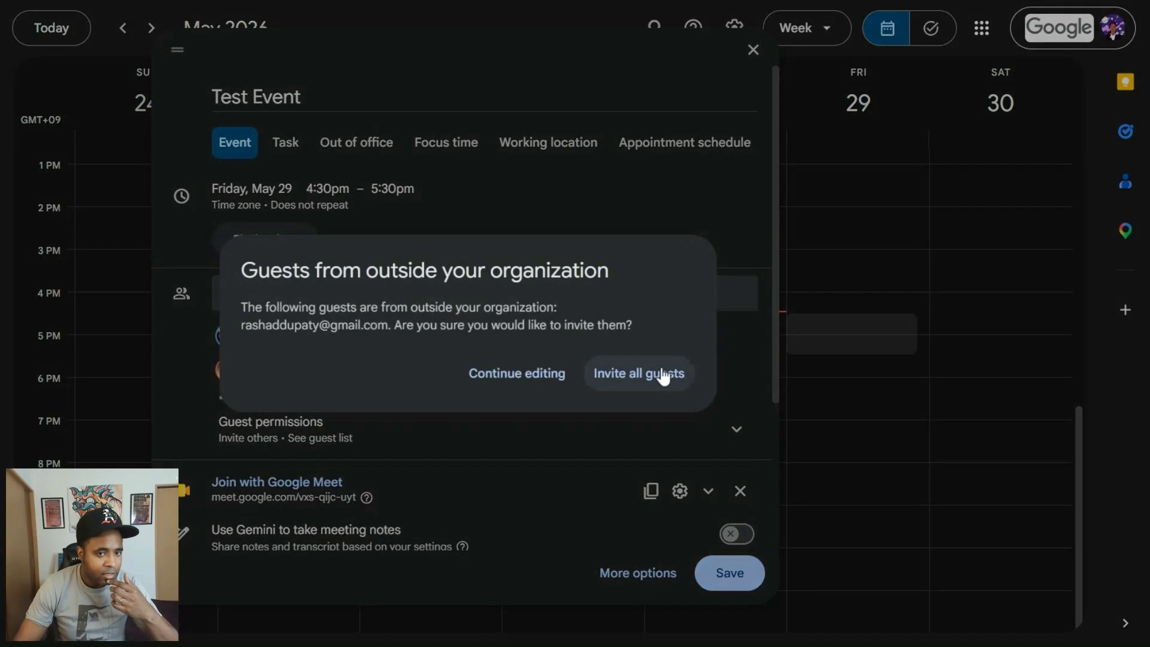
{"action": "left_click", "coordinate": [658, 387]}
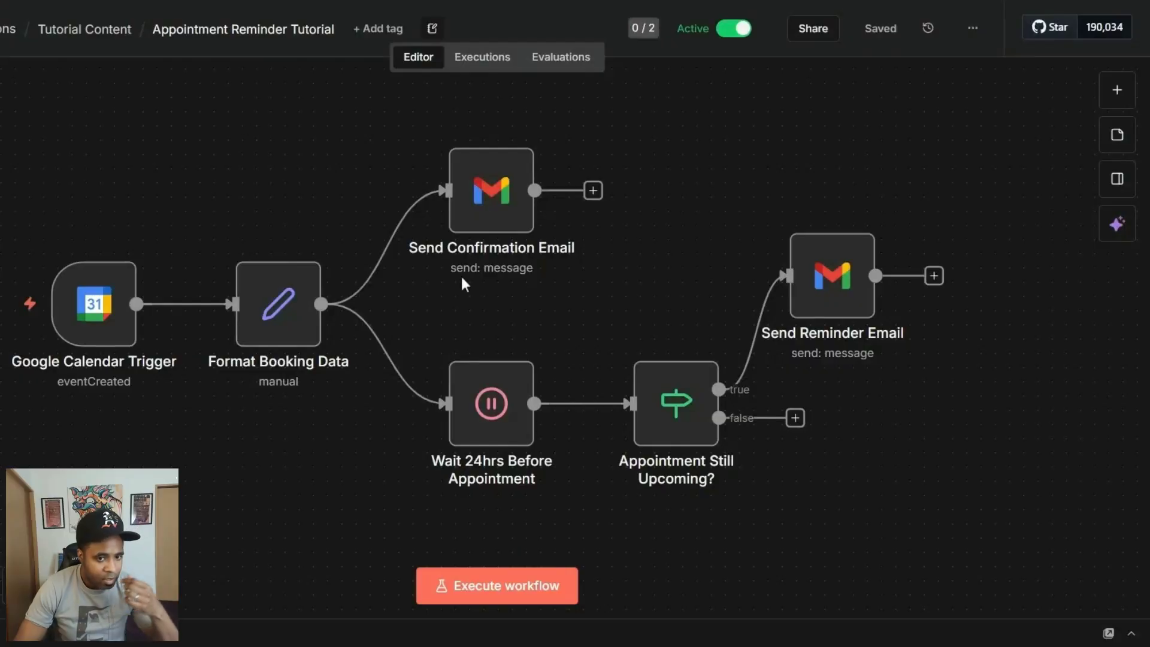
{"action": "double_click", "coordinate": [488, 409]}
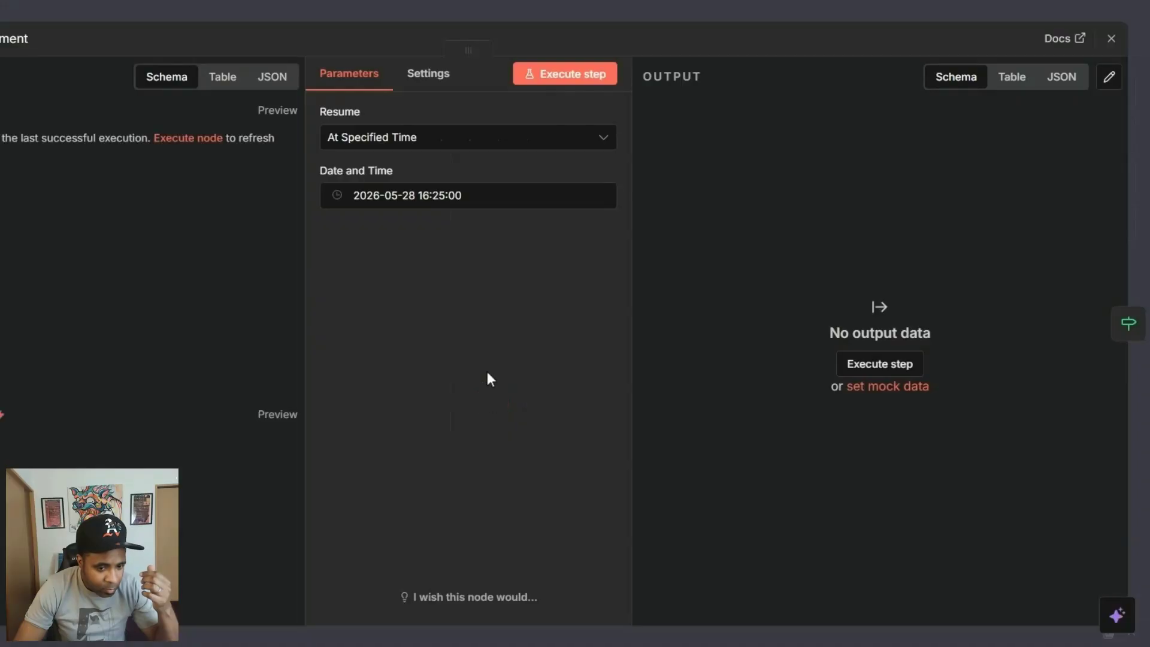
{"action": "left_click", "coordinate": [439, 195]}
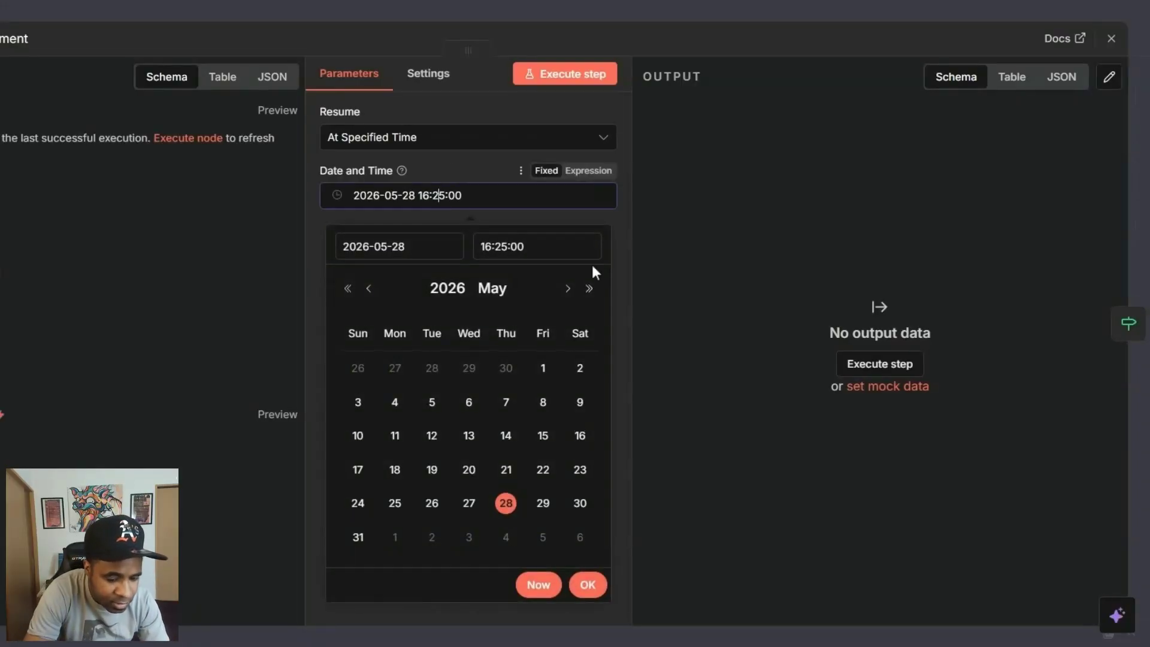
{"action": "key", "text": "Delete"}
{"action": "key", "text": "BackSpace"}
{"action": "key", "text": "BackSpace"}
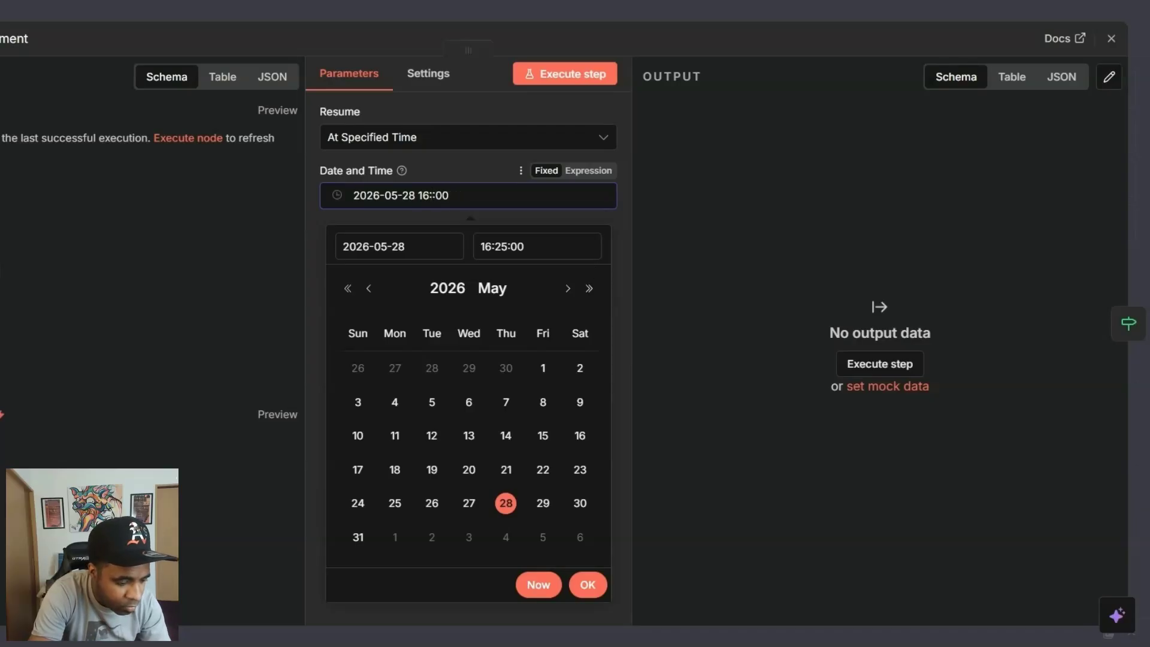
{"action": "type", "text": ":30"}
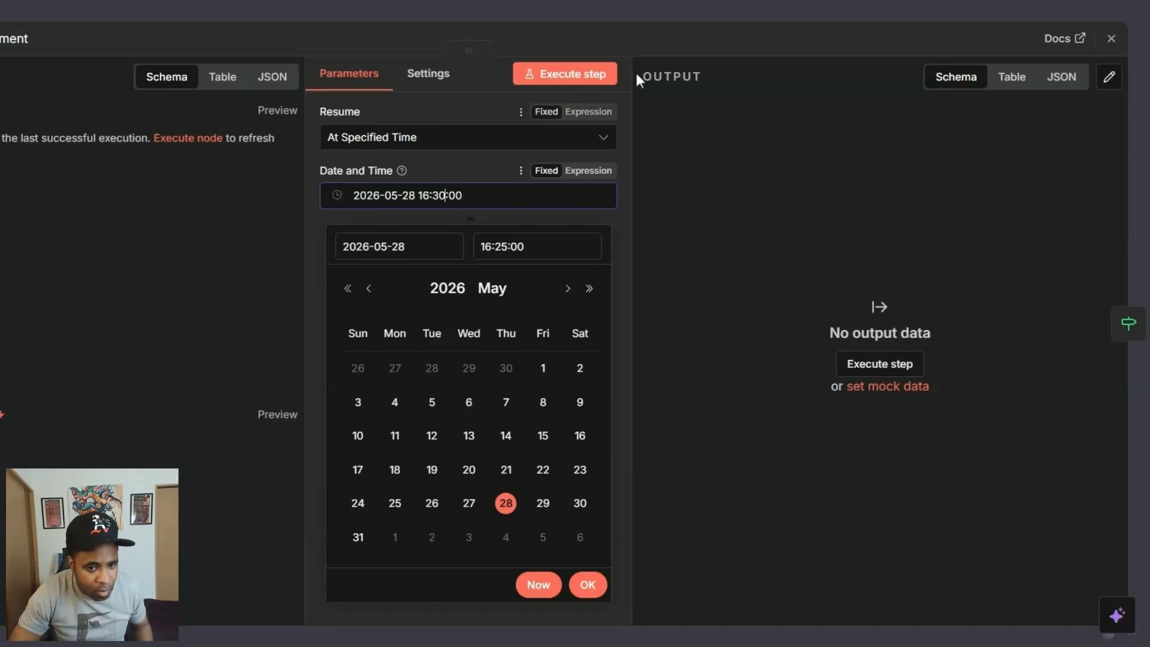
{"action": "left_click", "coordinate": [695, 113]}
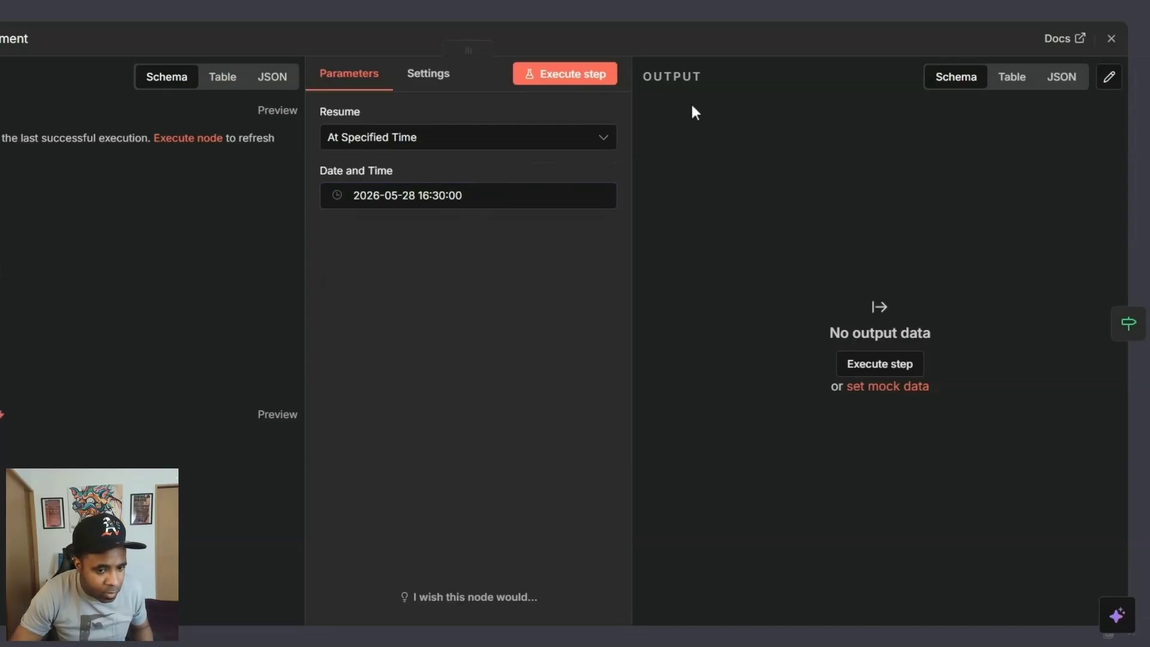
{"action": "left_click", "coordinate": [586, 14]}
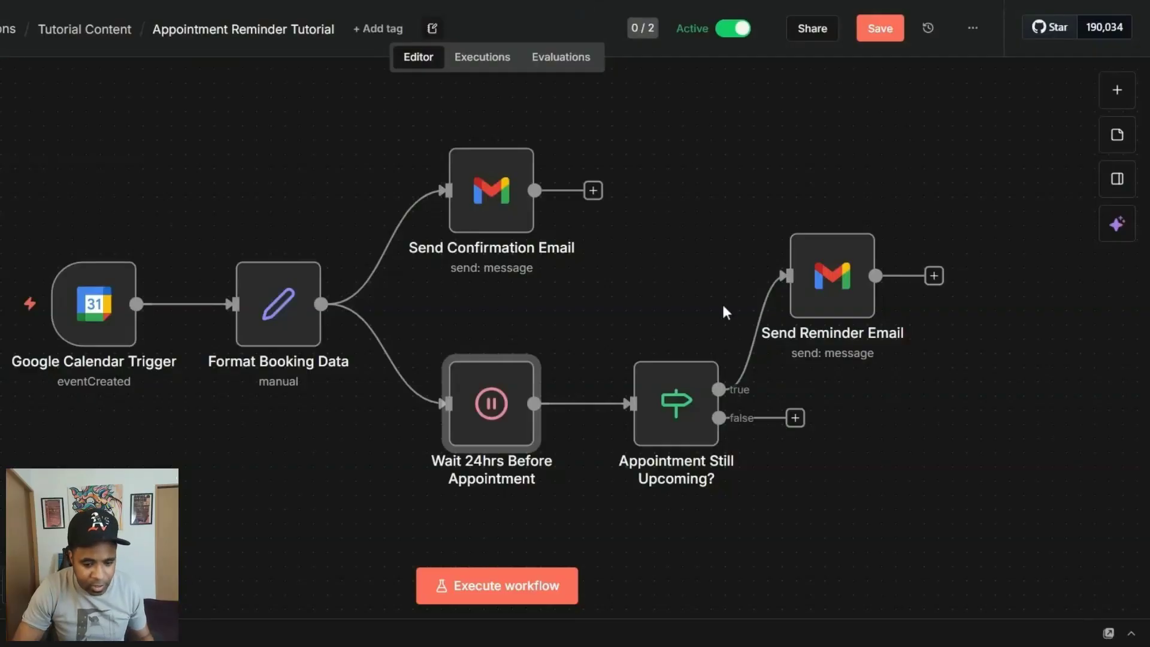
{"action": "double_click", "coordinate": [495, 437]}
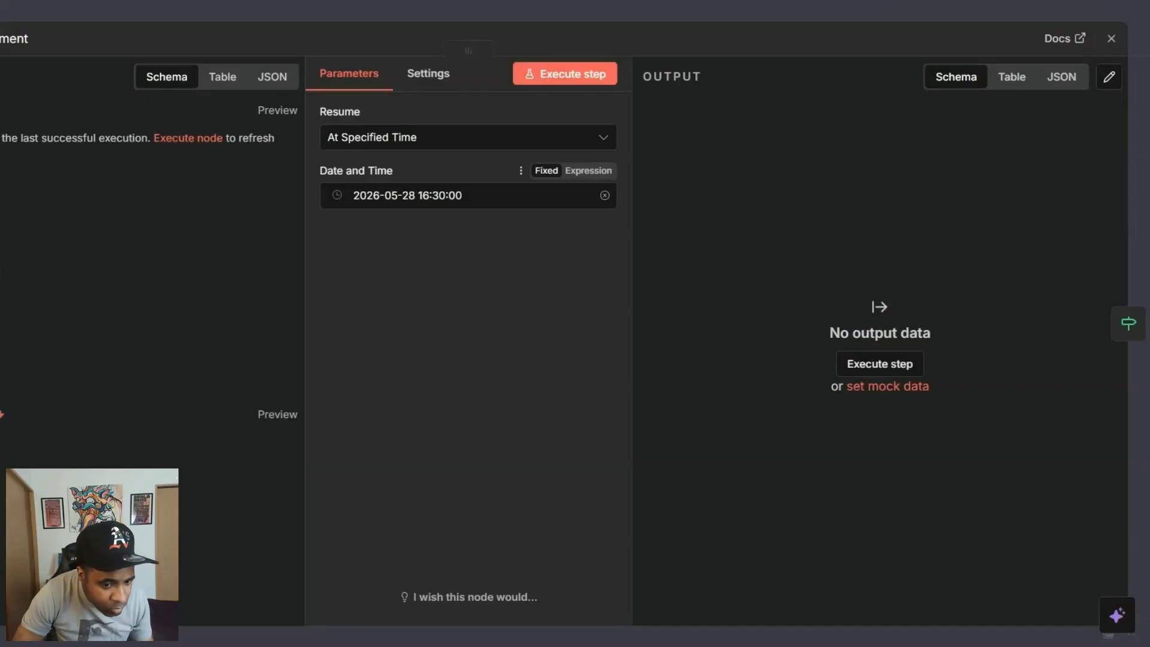
{"action": "left_click", "coordinate": [438, 196]}
{"action": "key", "text": "Right"}
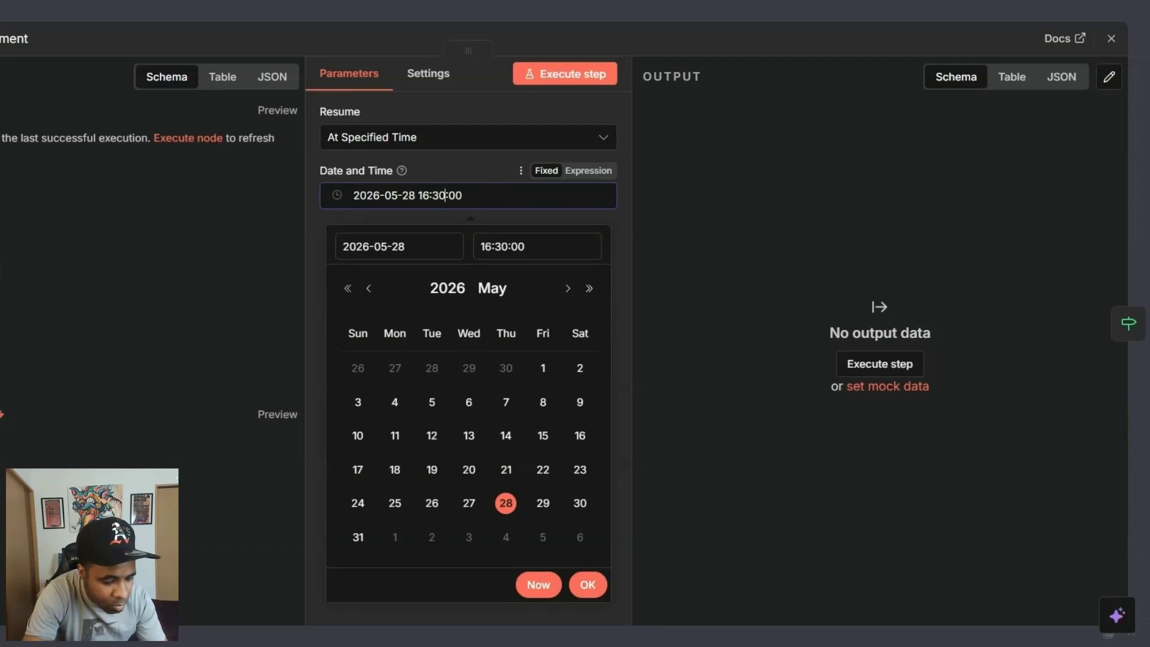
{"action": "key", "text": "BackSpace"}
{"action": "key", "text": "BackSpace"}
{"action": "type", "text": "29"}
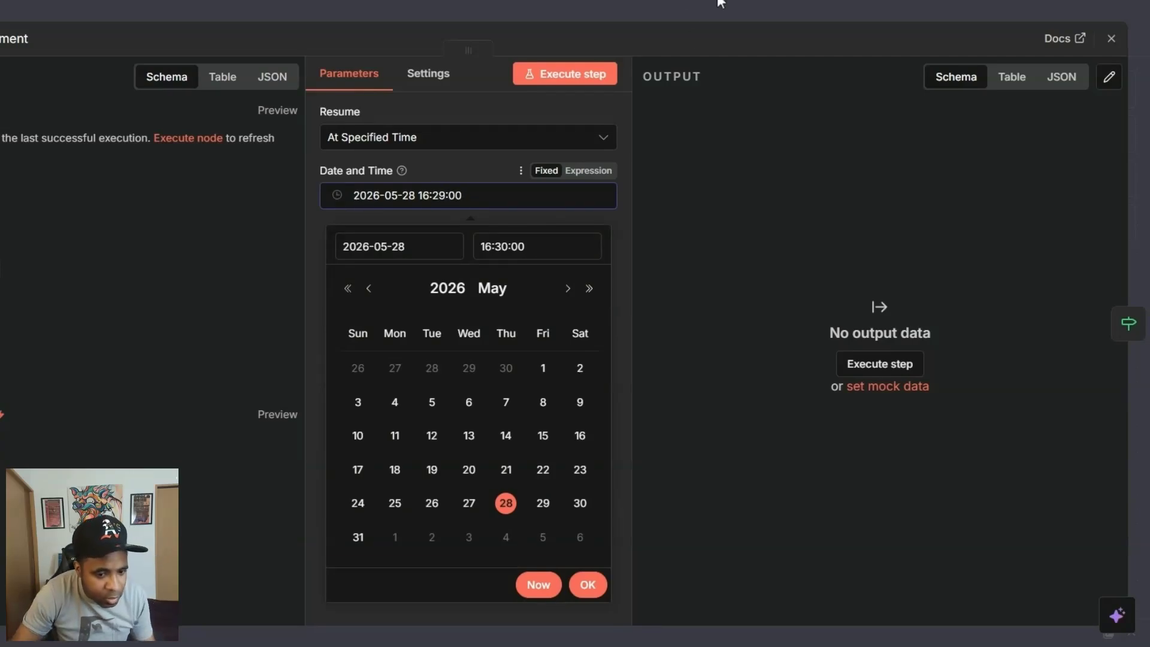
{"action": "left_click", "coordinate": [619, 13]}
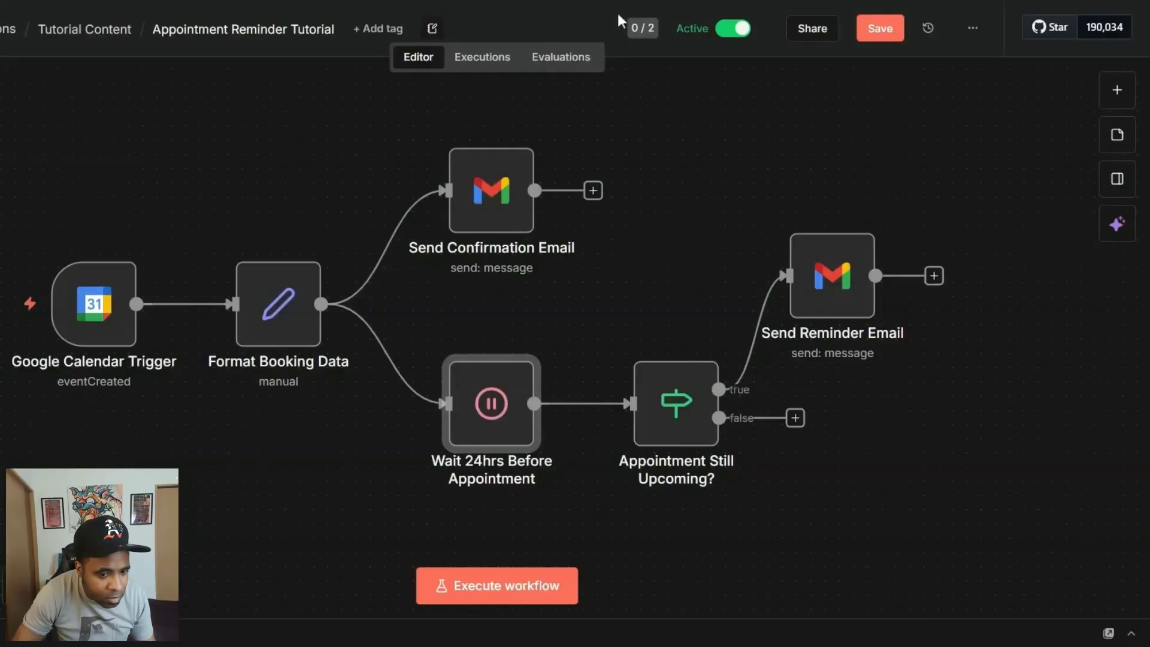
{"action": "left_click", "coordinate": [880, 29]}
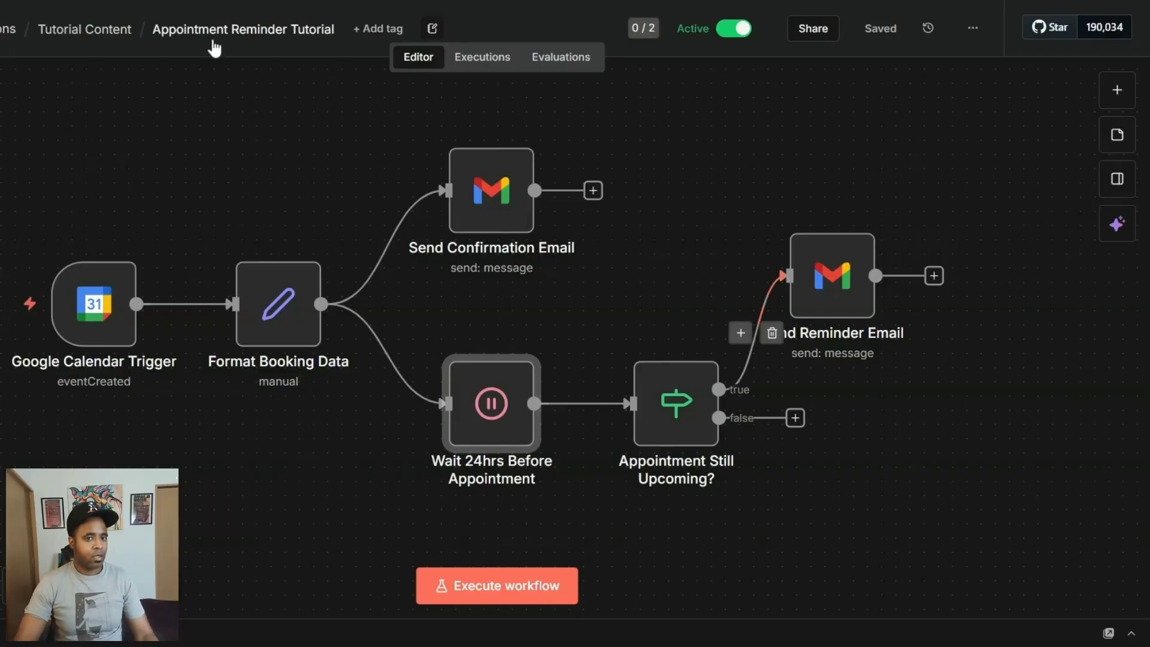
Open the workflow's execution history and inspect the most recent run.
{"action": "left_click", "coordinate": [491, 64]}
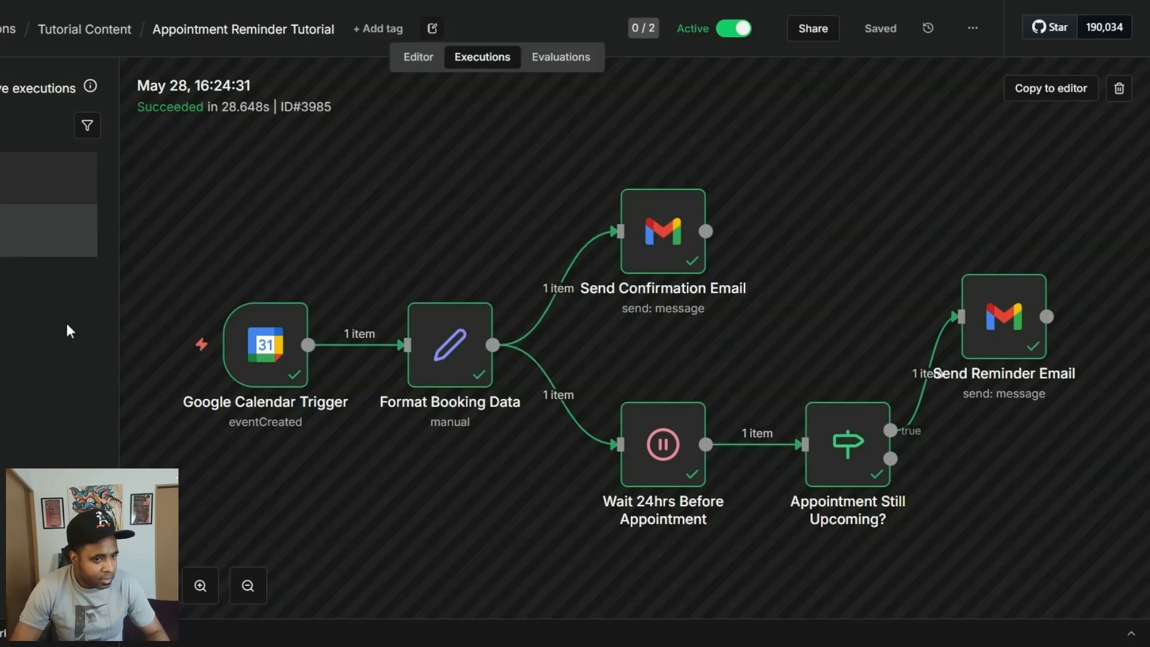
{"action": "left_click", "coordinate": [1, 190]}
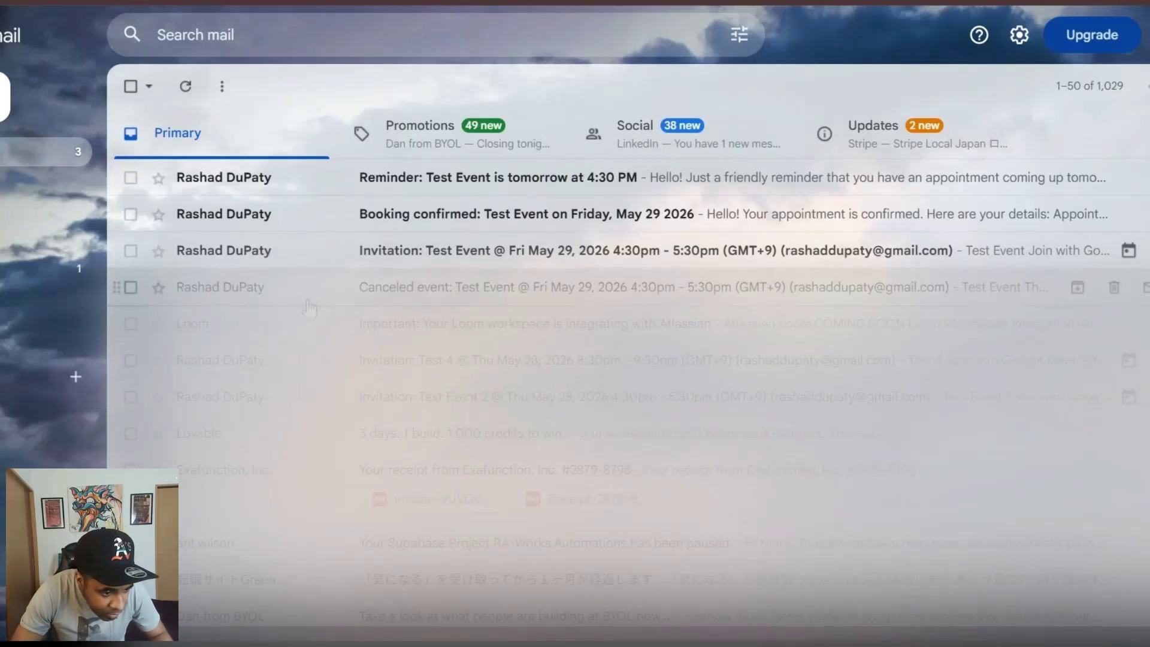
In the invitee's Gmail inbox, read the Test Event booking confirmation and the reminder email.
{"action": "left_click", "coordinate": [390, 224]}
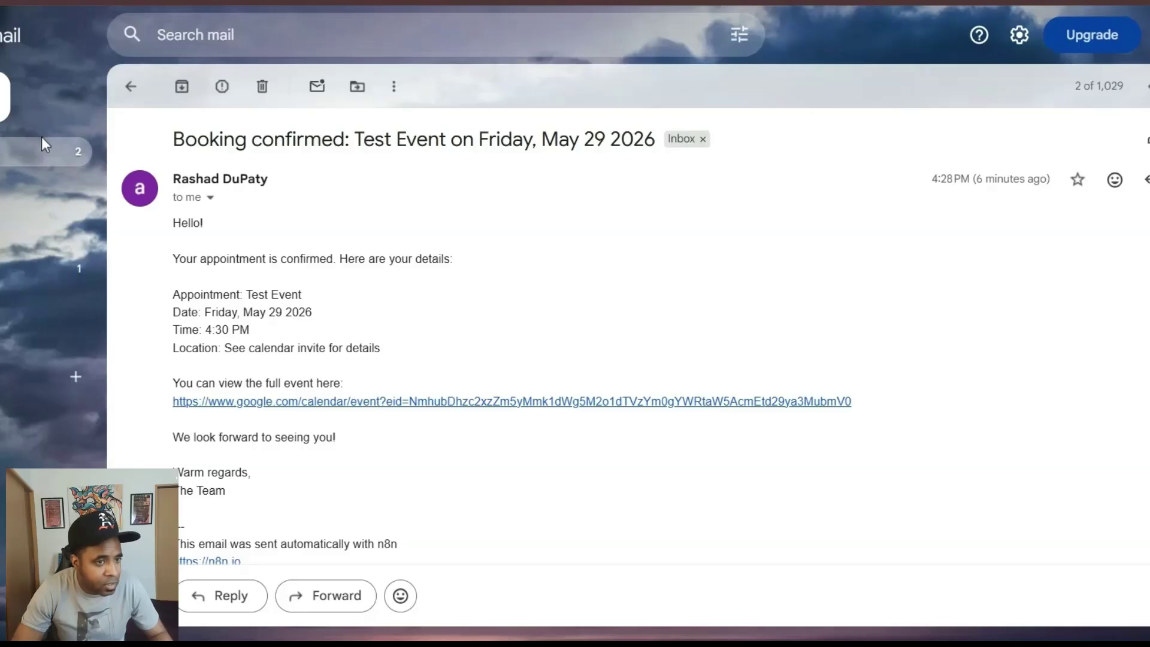
{"action": "left_click", "coordinate": [37, 156]}
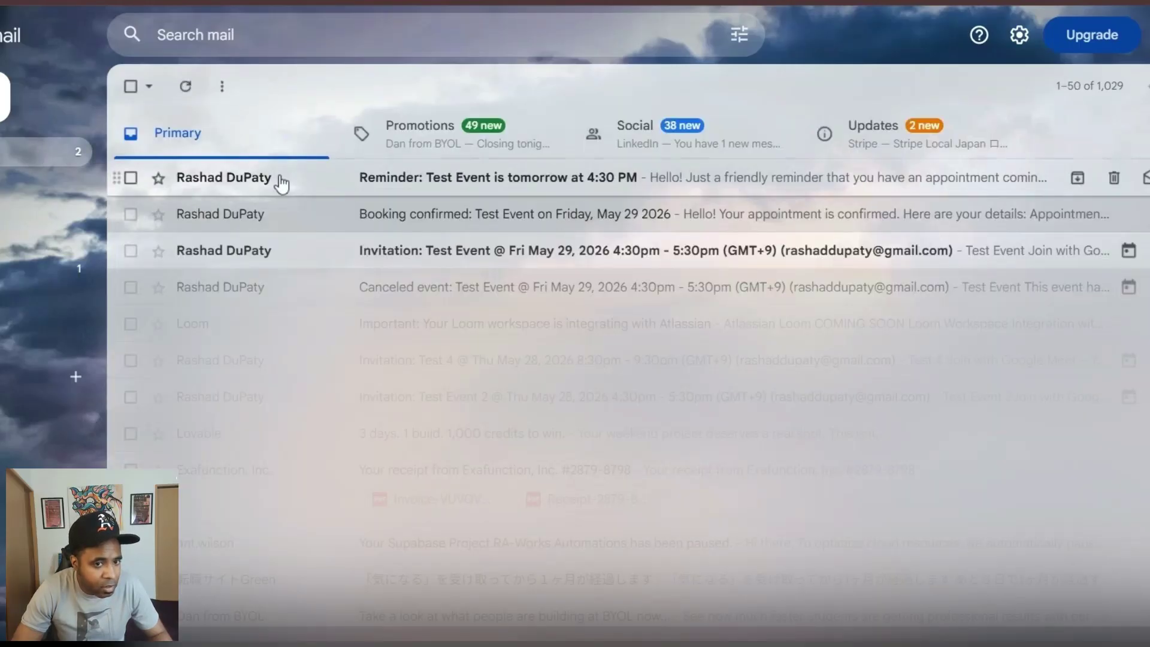
{"action": "left_click", "coordinate": [354, 181]}
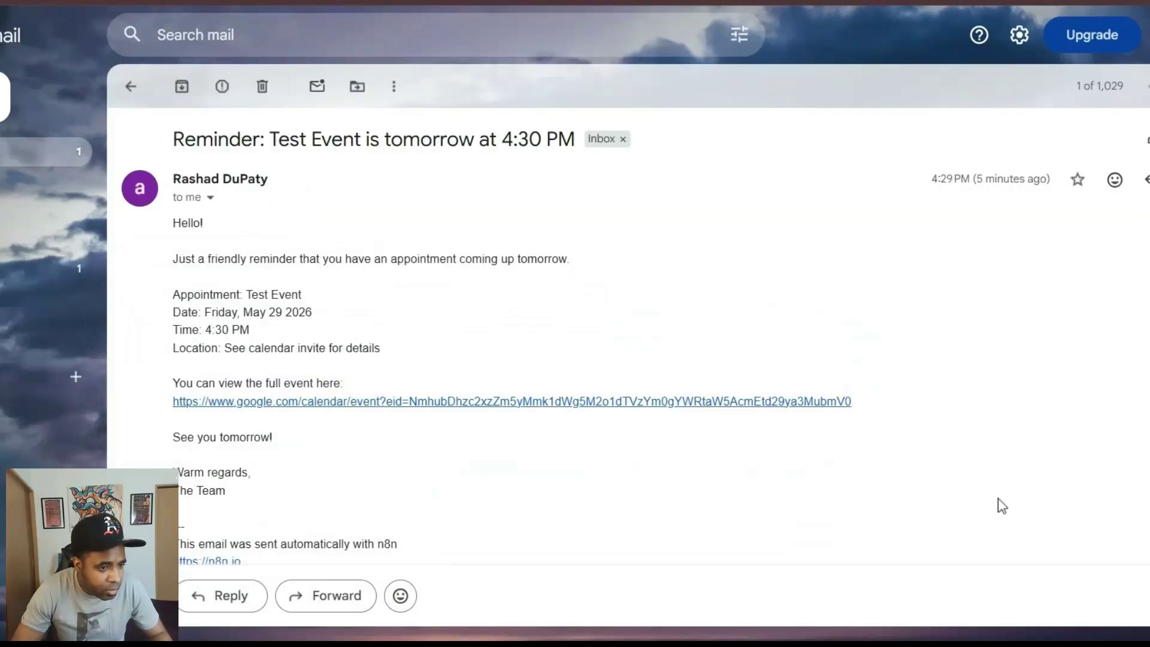